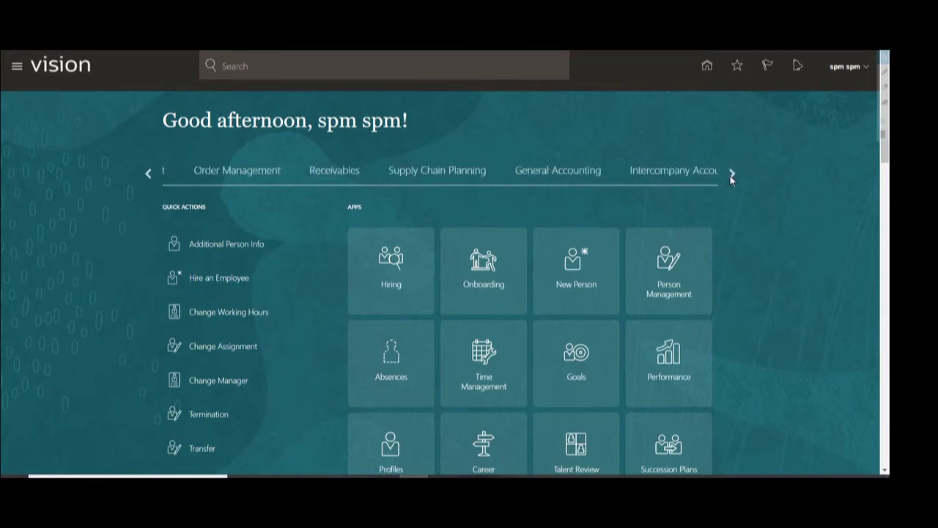
Step: Open Reports and Analytics from the Tools apps and browse the catalog
left_click(731, 174)
left_click(731, 174)
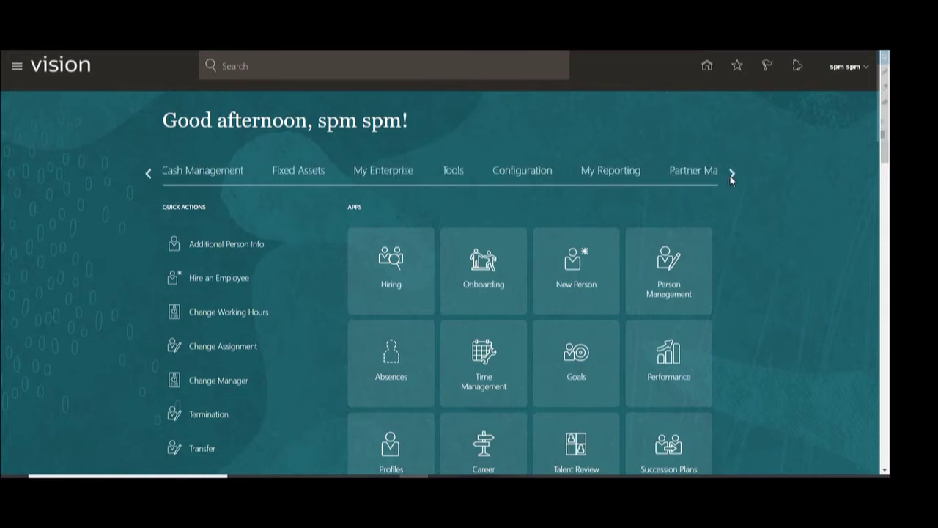
left_click(448, 171)
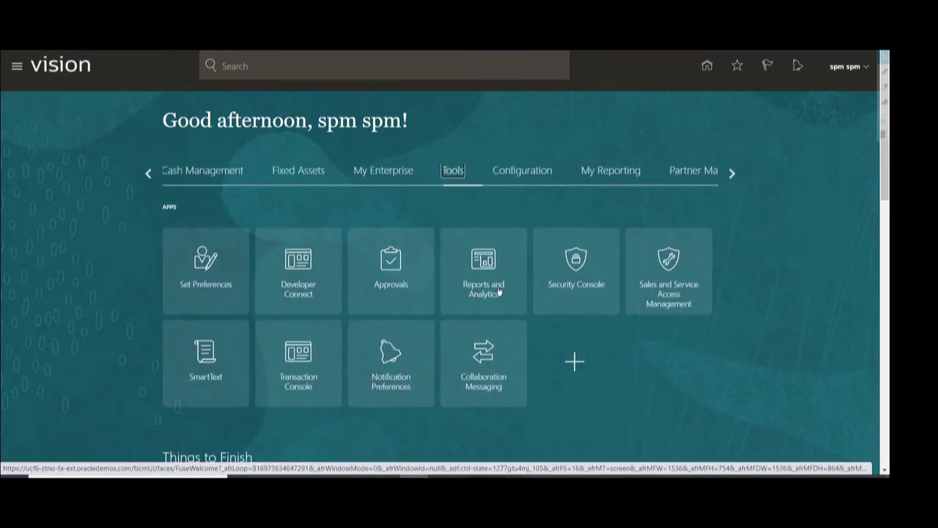
left_click(484, 282)
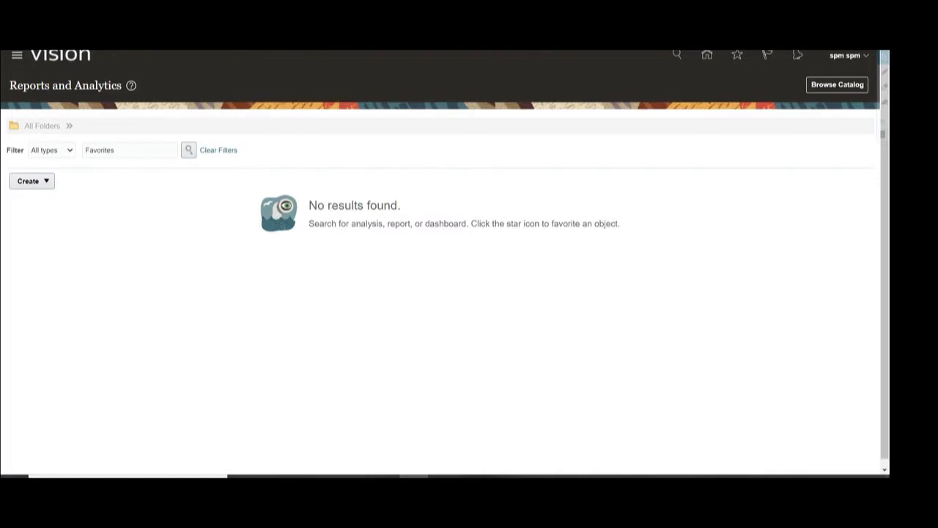
left_click_drag(122, 87, 11, 86)
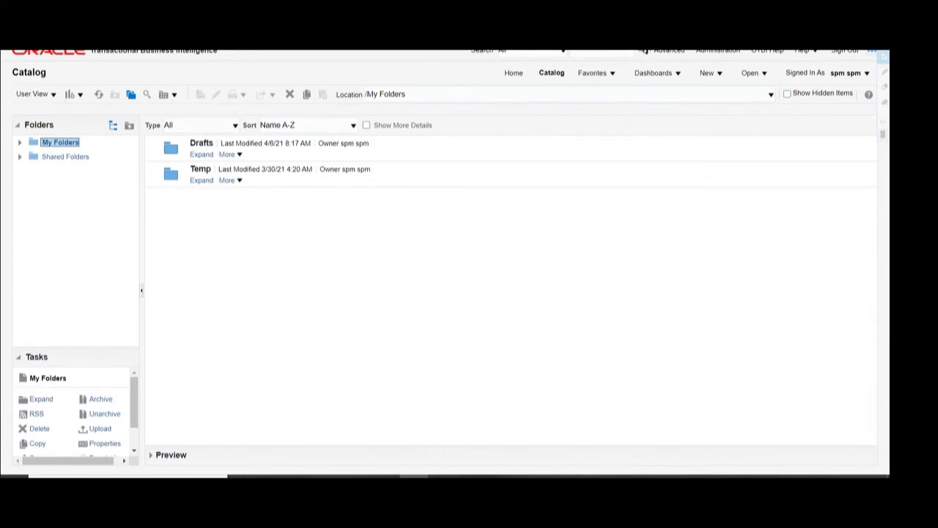
left_click(646, 51)
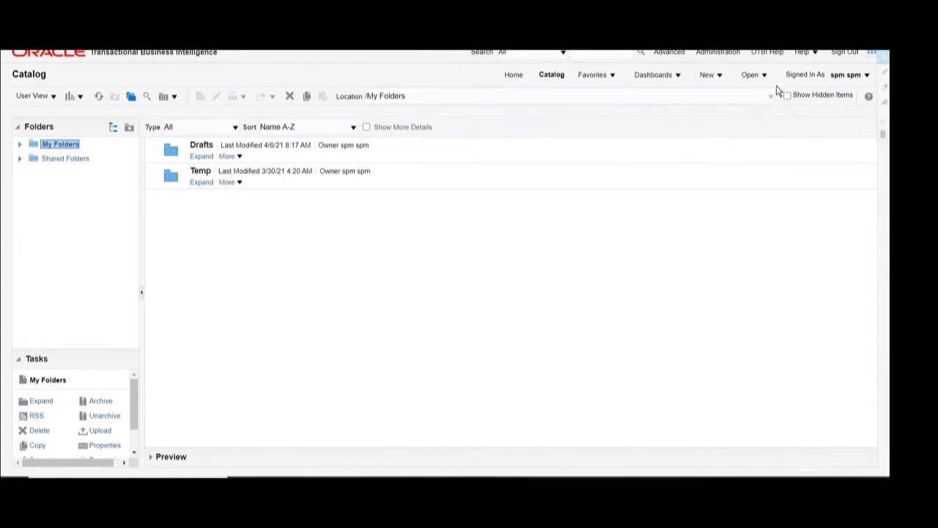
Step: Create a new data model and start an SQL Query data set in it
left_click(720, 77)
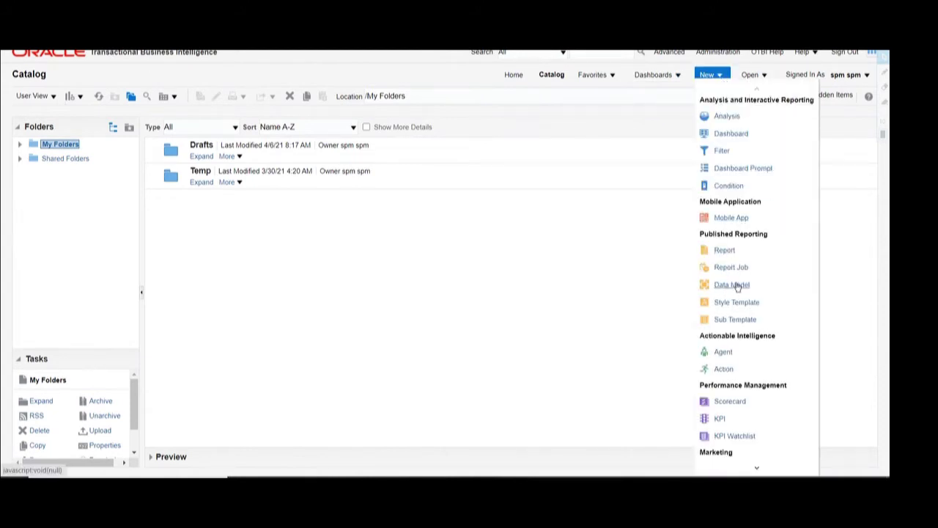
left_click(718, 288)
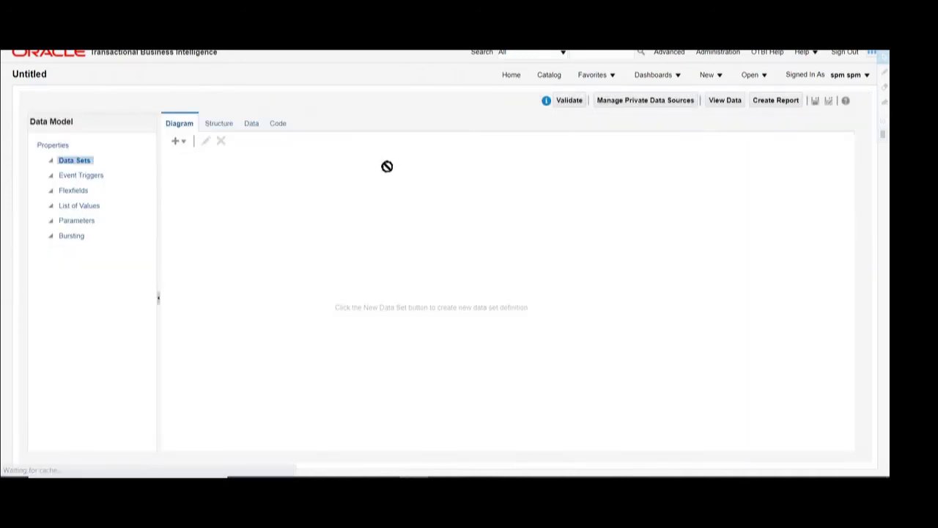
left_click(180, 142)
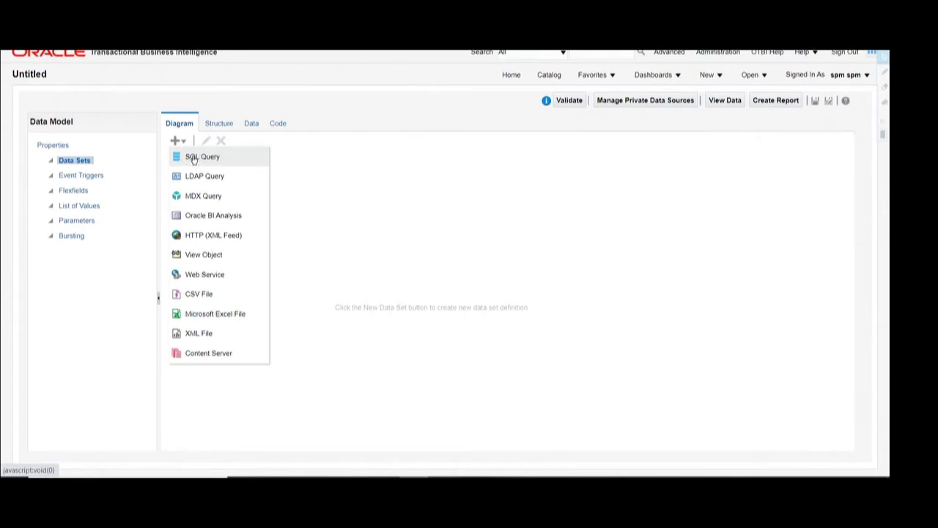
left_click(193, 158)
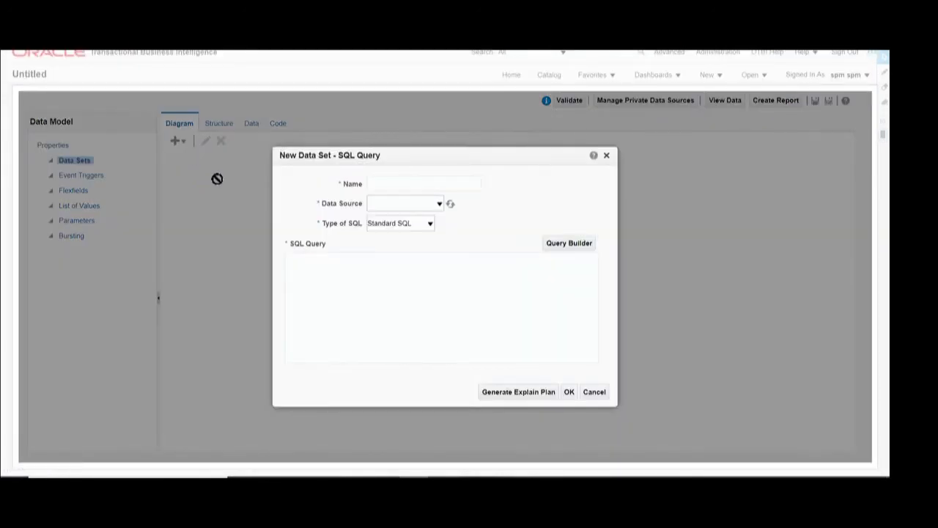
Step: Name the data set Sample_rtf_report and choose ApplicationDB_HCM as its data source
left_click(359, 183)
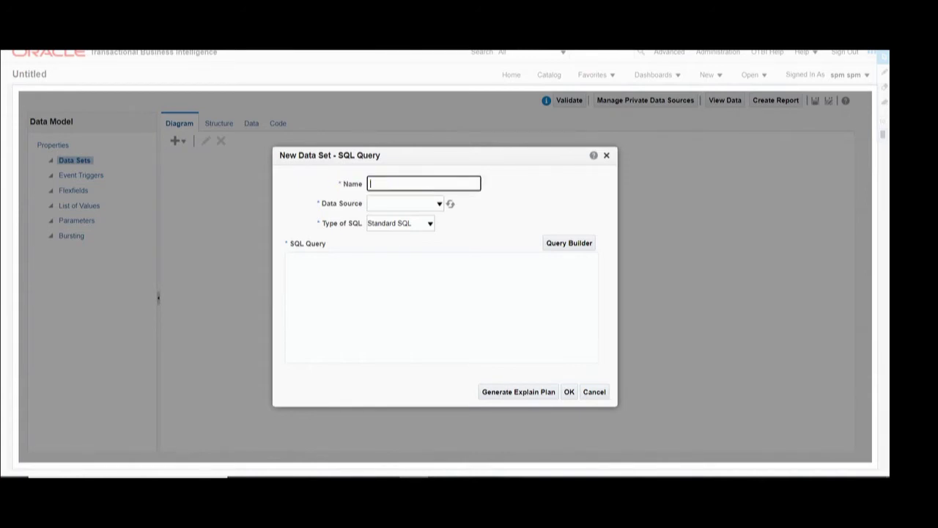
type("Sample_rtf_report")
double_click(358, 182)
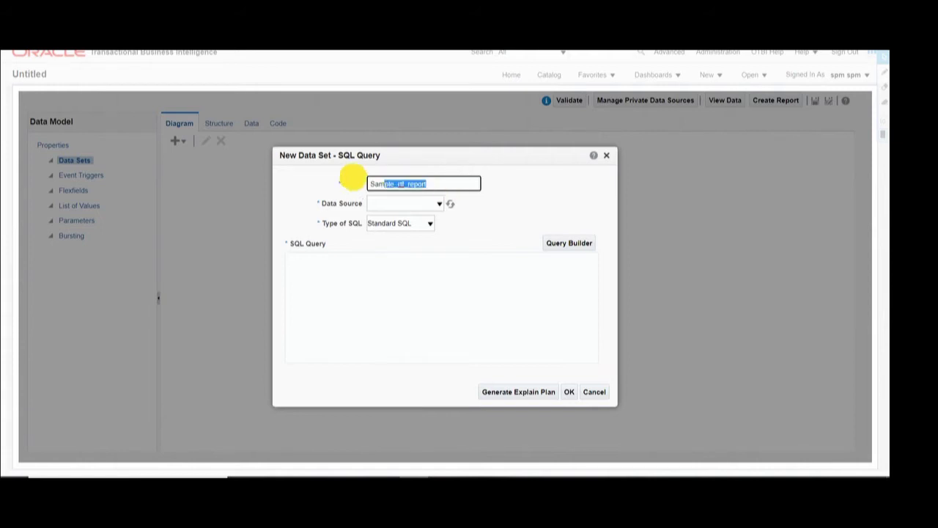
left_click(439, 204)
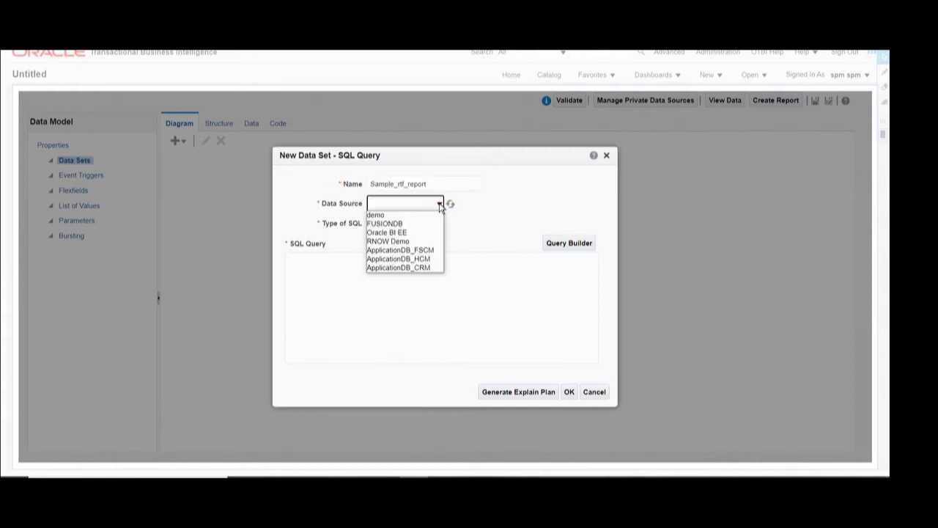
left_click(405, 260)
left_click_drag(327, 228, 355, 223)
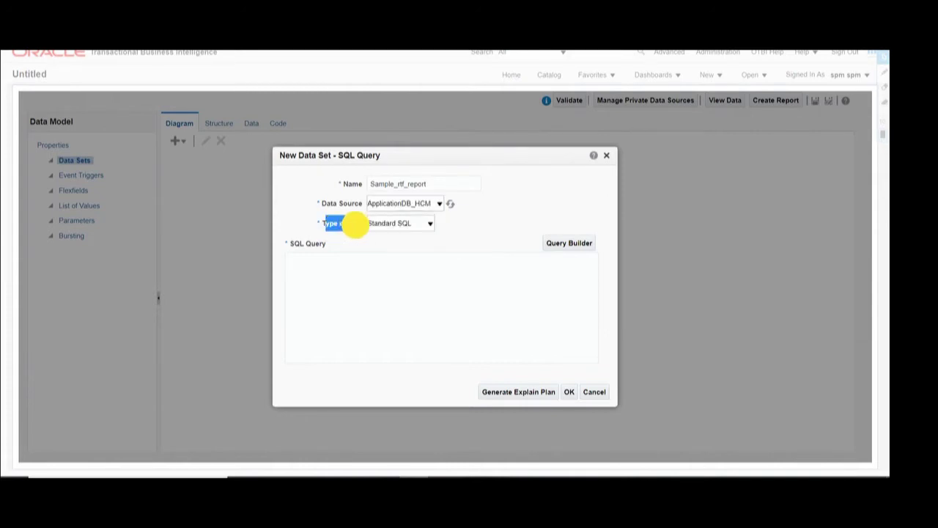
Step: Begin the SQL query with "select * from per_all_people_f papf,per_all_assignments_m paaf,per_jobs pj"
left_click(359, 278)
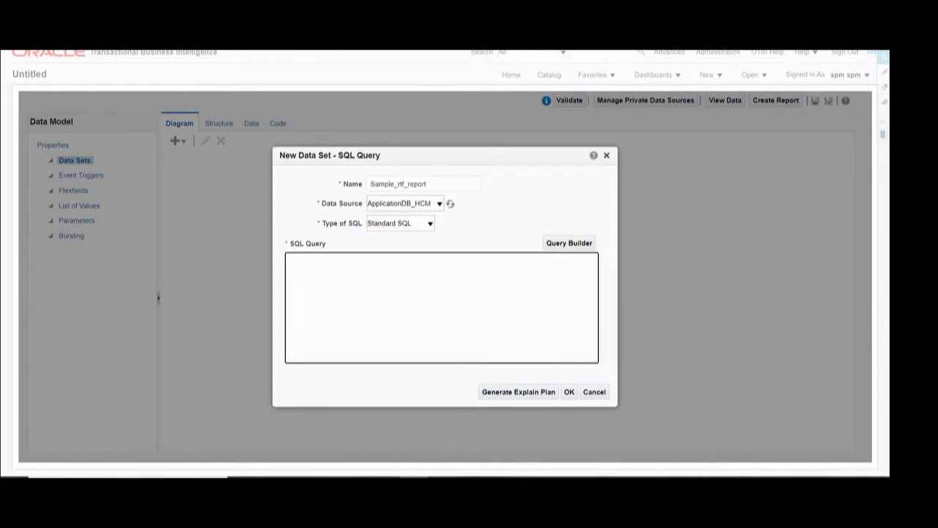
type("select * from per_all_people_f pap")
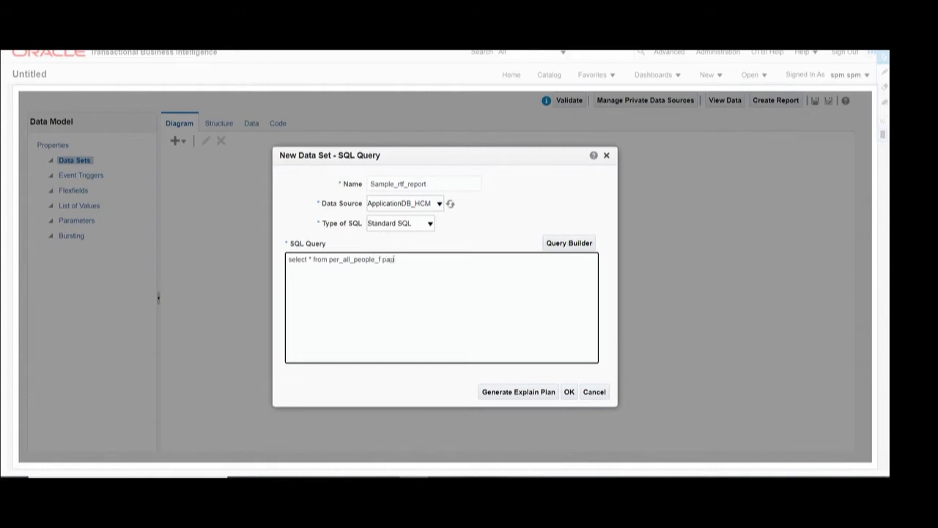
type("f")
type(".per_all_assignments_m paaf,")
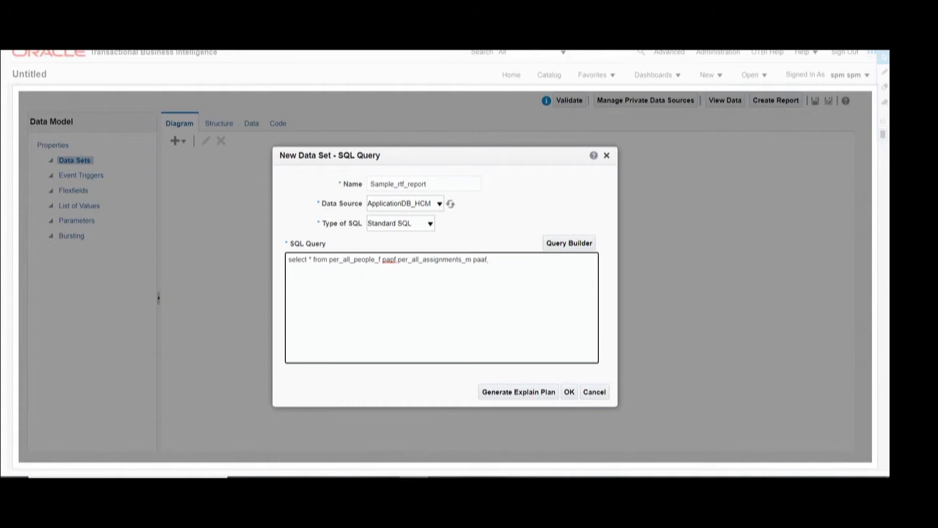
type("per_jobs pj")
key("Return")
Step: Add the join condition "where papf.person_id = paaf.person_id" on a new line of the query
type("wh")
type("ere paa")
type("f")
type("p")
type("f.pers")
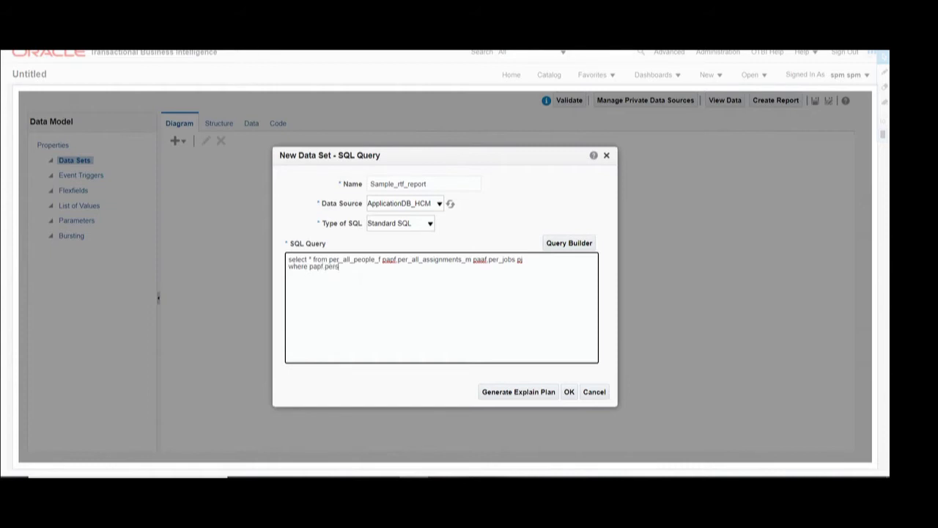
type("on_id = ")
type("paaf.pers")
type("on_id")
Step: Add the job join condition "and paaf.job_id = pj.job_id" to the query
type("and ")
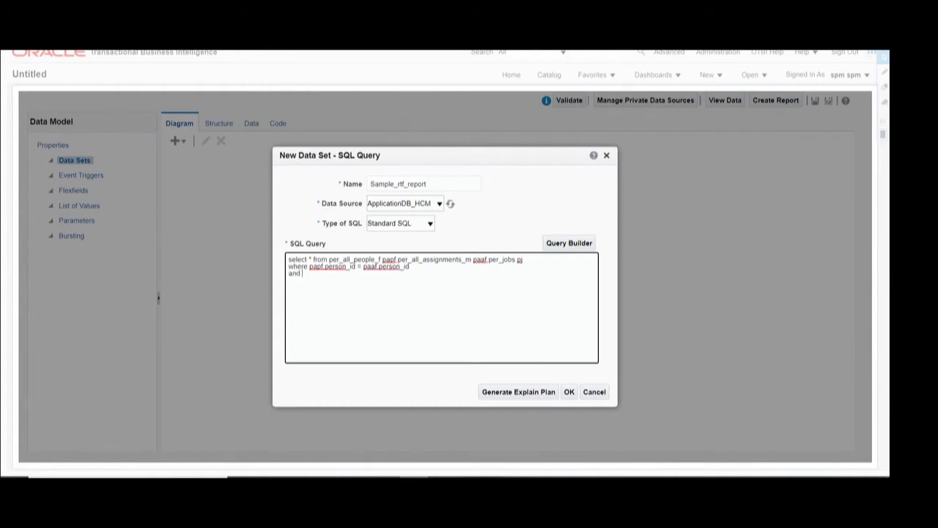
type("paaf")
type(".job_id")
type(" = p")
type("j.job")
type("_id")
Step: Add the assignment date filter "and trunc(sysdate) between paaf.effective_start_date and paaf.effective_end_date"
type("and pj")
type("trunc(")
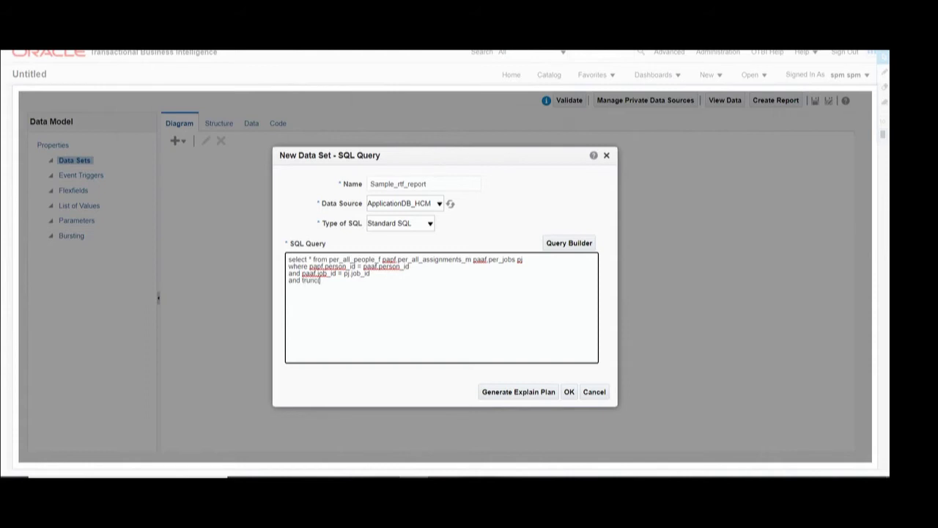
type("sysdate) between paaf")
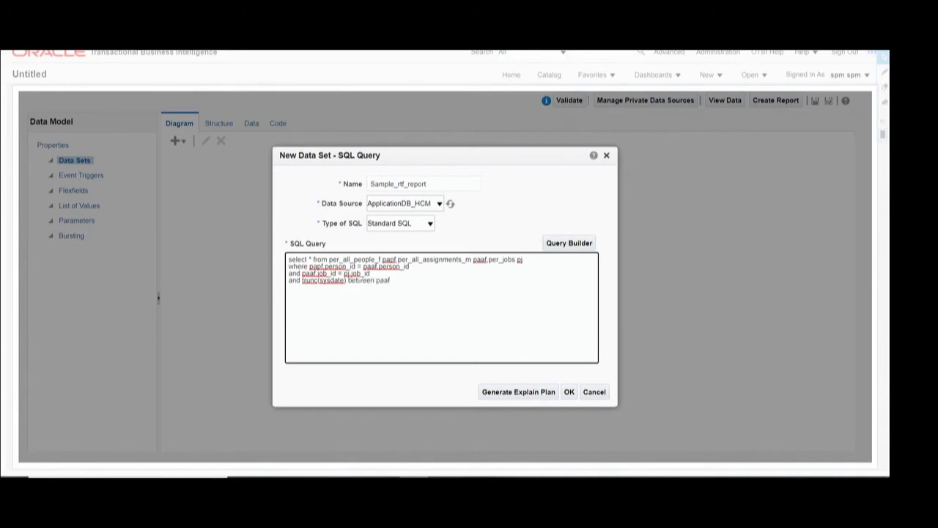
type(".effective_start_date and")
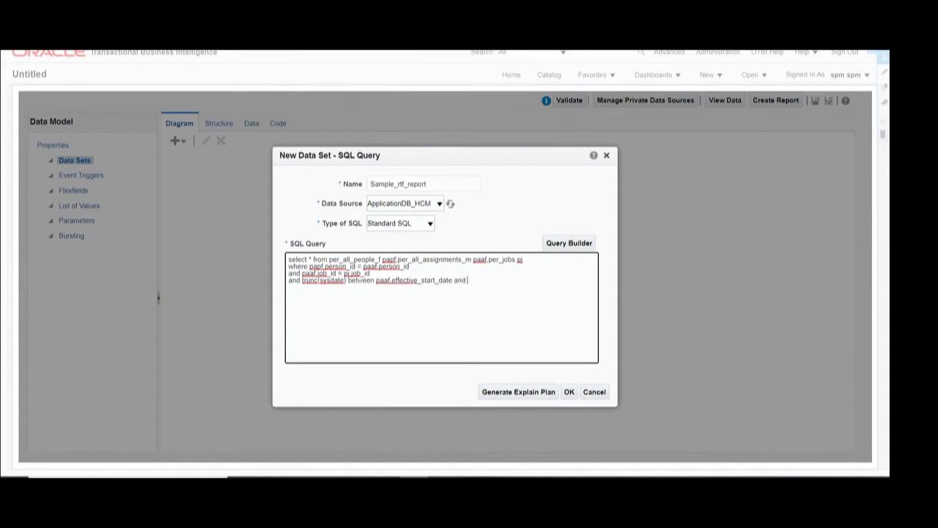
type(" paaf")
type(".effective")
type("_end")
type("_date")
Step: Add the person date filter "and trunc(sysdate) between papf.effective_start_date and papf.effective_end_date"
type("and trun")
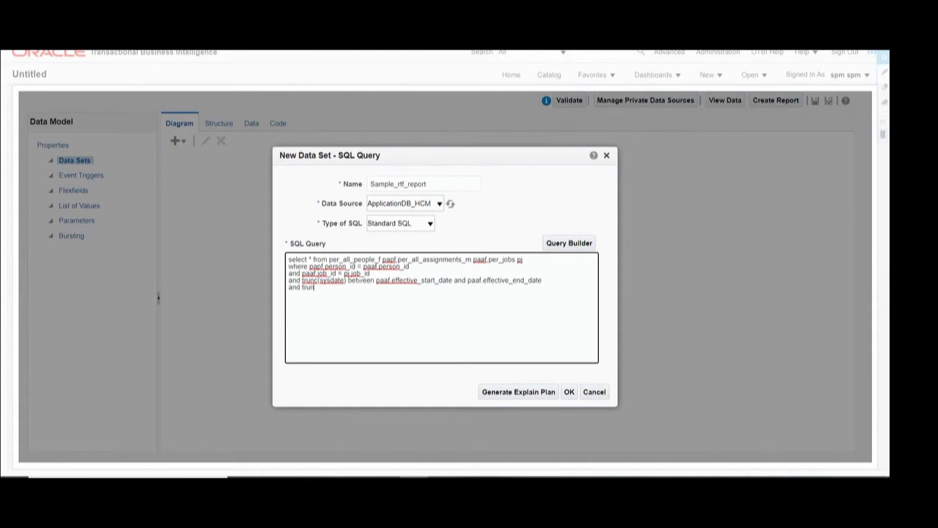
type("c(sysdate) betwee")
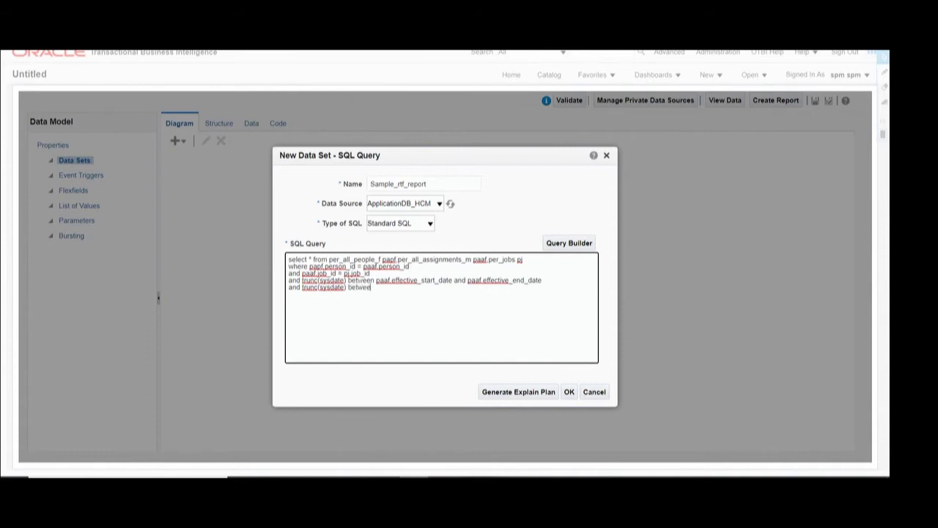
type("n papf.effective_start_date")
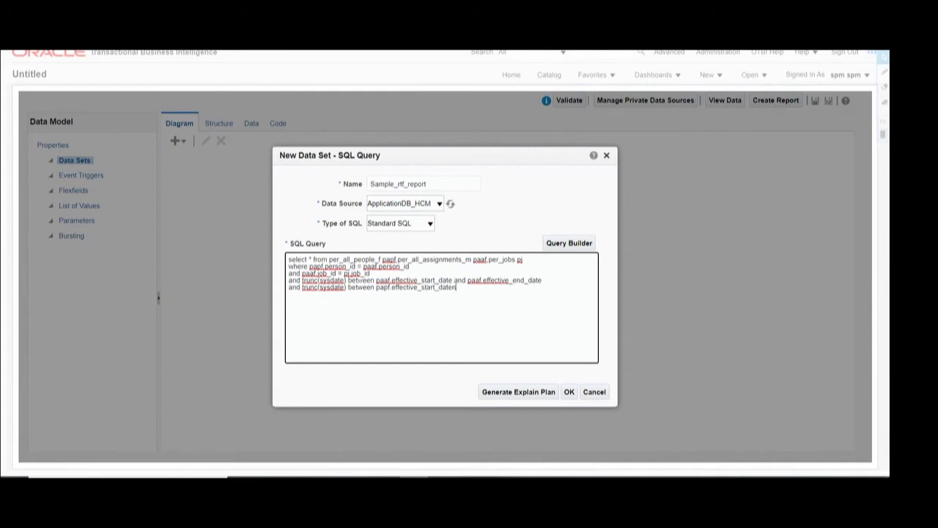
type(" and papf.effective_end_date")
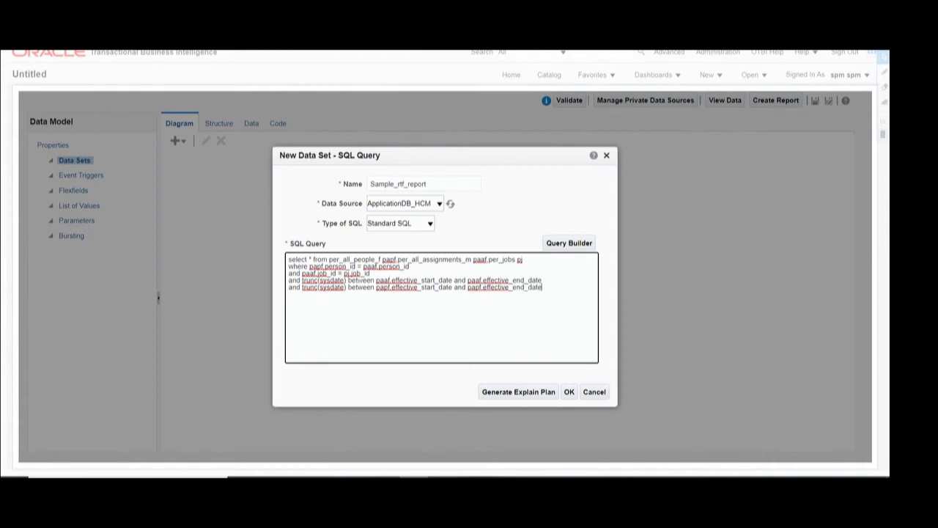
Step: Replace the asterisk in the select clause with "papf.person_number,paaf.assignment_number,pj.name job_name" and confirm the data set
left_click(312, 260)
key("BackSpace")
key("Return")
key("Return")
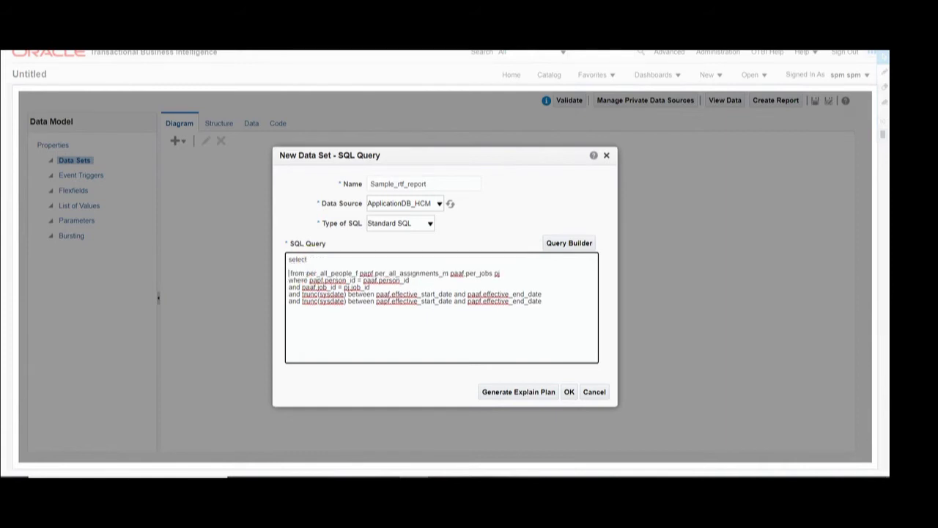
type("papf.person")
type("number,paaf")
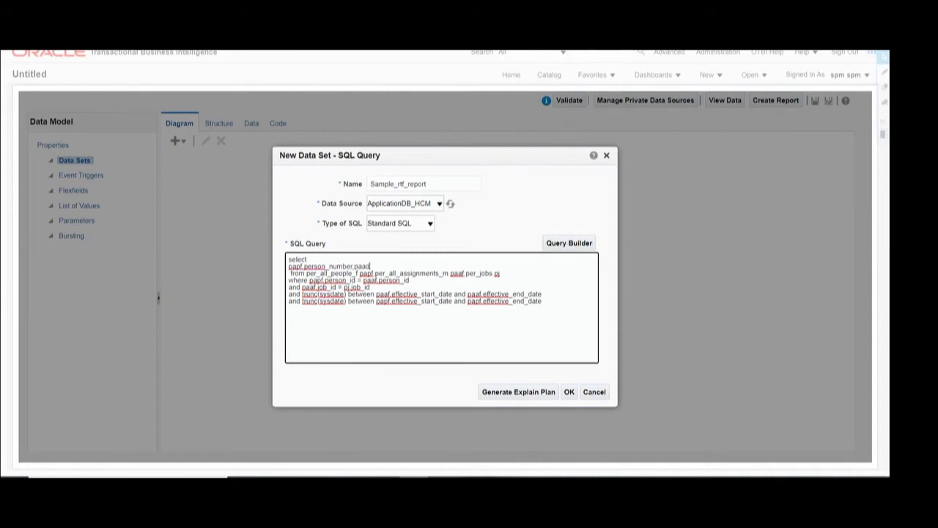
type(".assignment_nu")
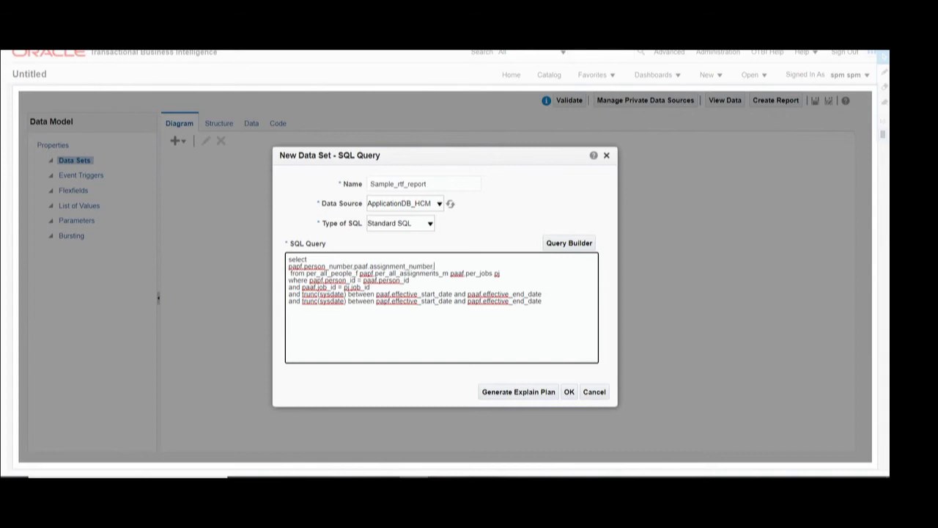
type("pj.name job_name")
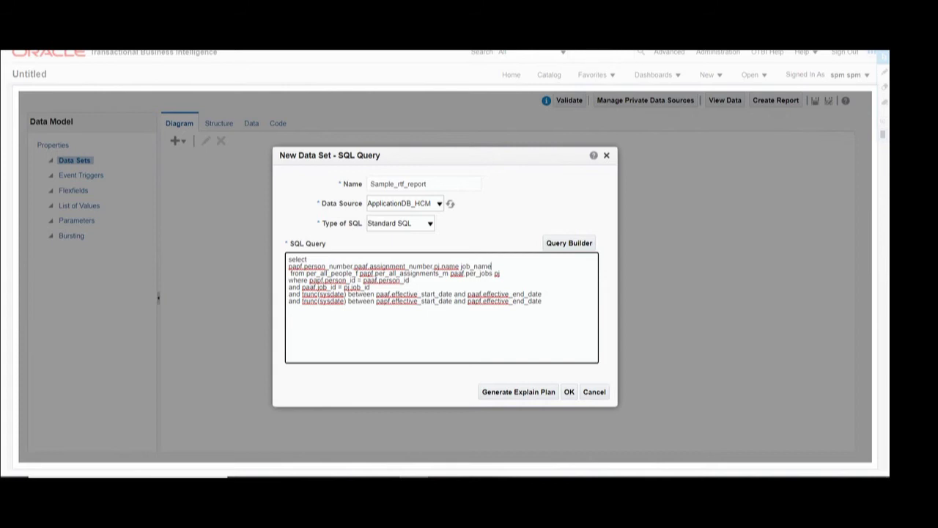
left_click(569, 393)
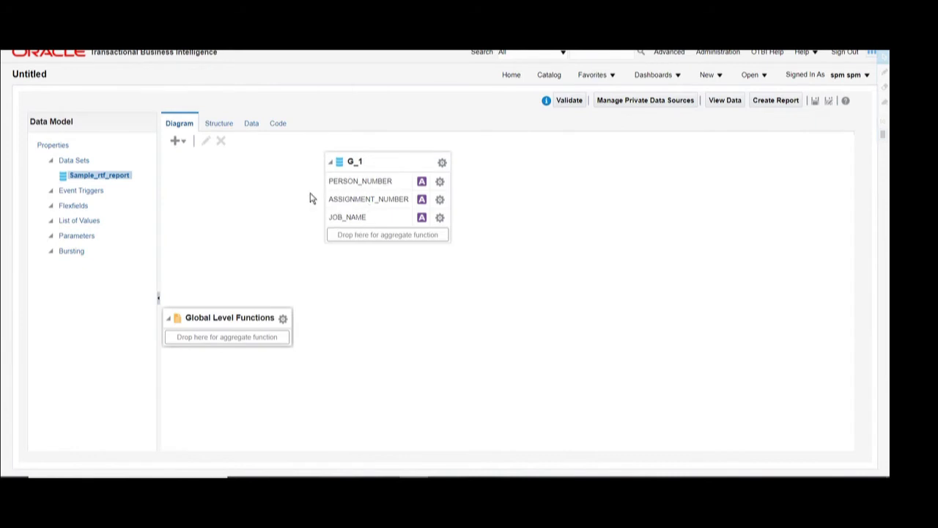
Step: View the data model's data as a table and examine the person number, assignment number and job name columns
left_click(251, 125)
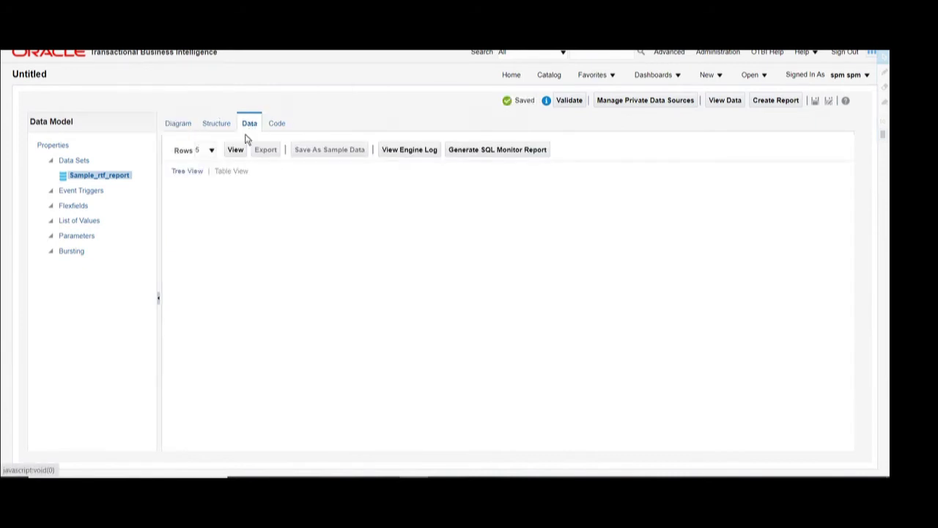
left_click(233, 150)
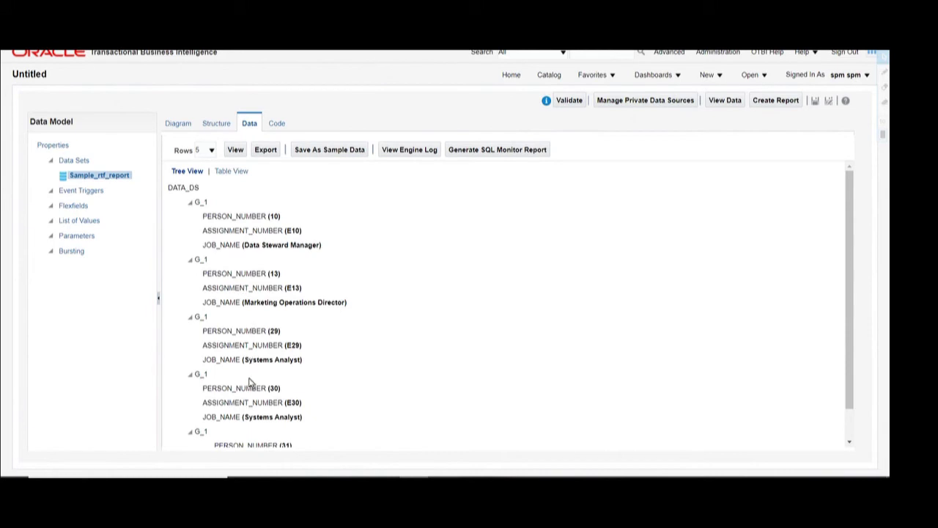
left_click(231, 170)
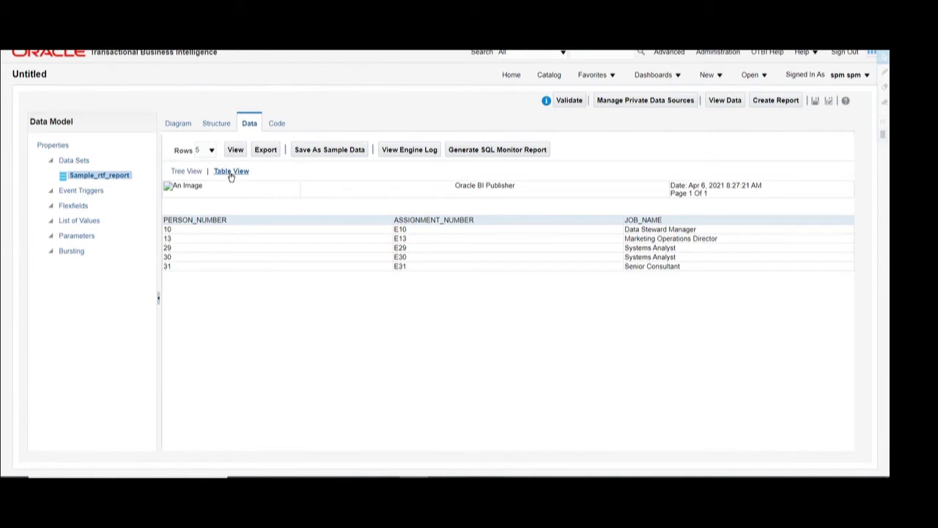
left_click_drag(176, 219, 217, 220)
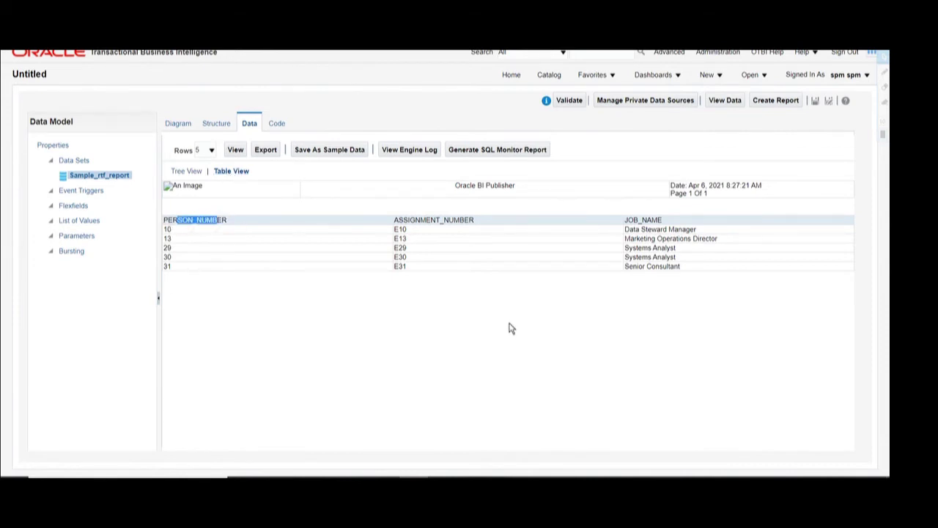
left_click_drag(415, 219, 480, 220)
left_click_drag(624, 219, 673, 224)
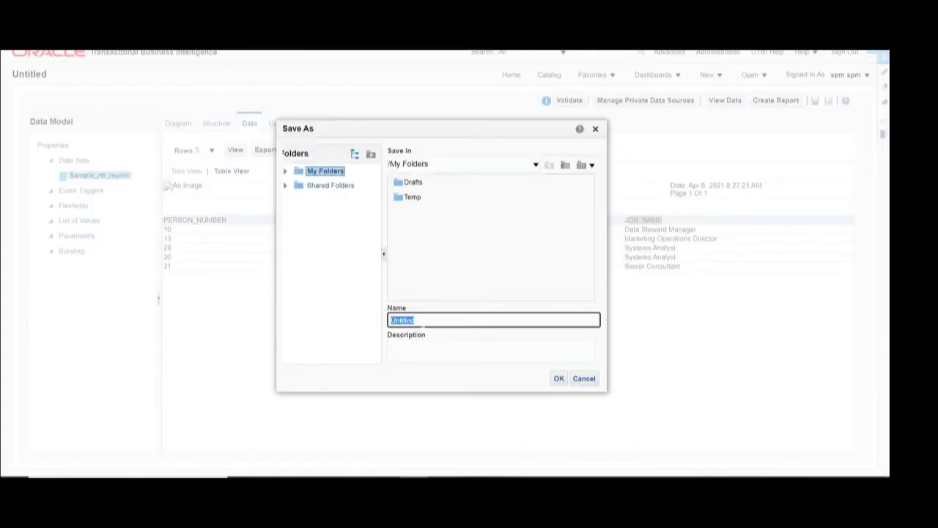
Step: Save the data model in My Folders under the name Sample_rtf_data_model
left_click(421, 319)
left_click_drag(421, 319, 352, 325)
type("Sample_rtf_data_model")
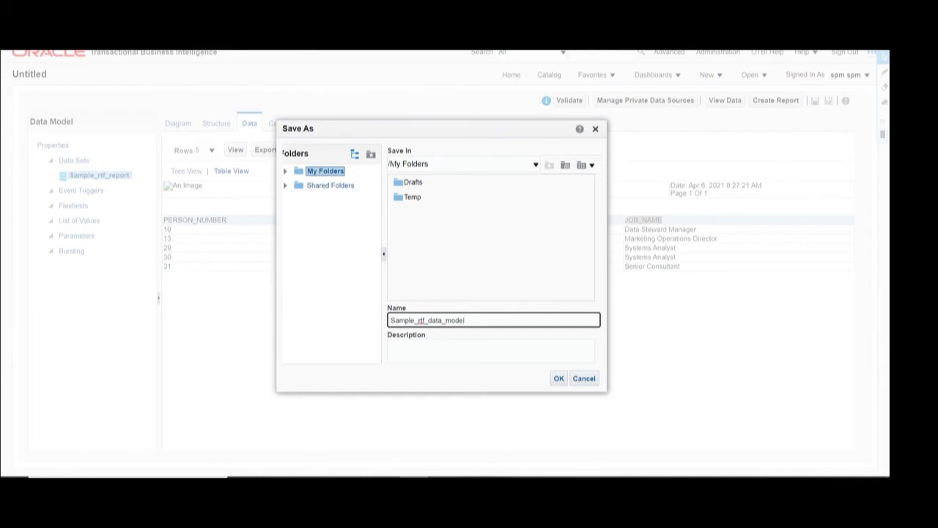
double_click(391, 318)
left_click(558, 378)
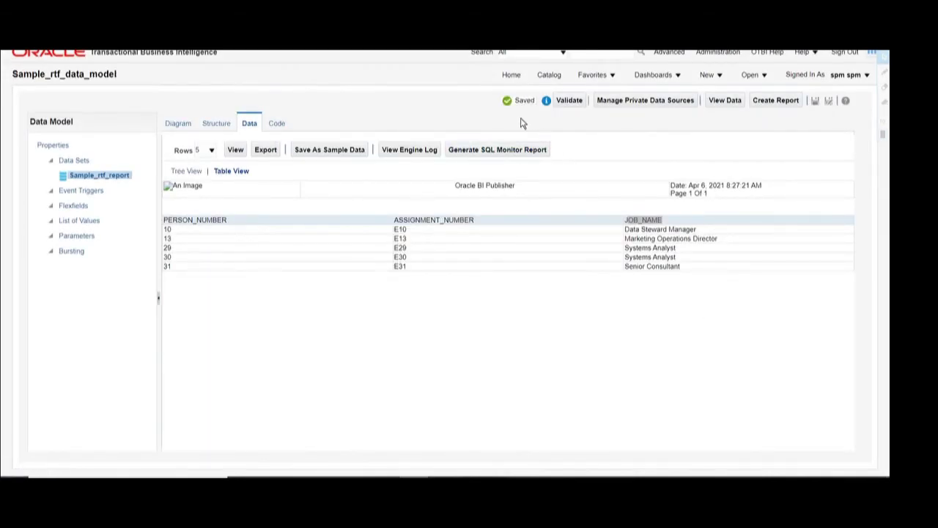
left_click(530, 98)
left_click(522, 100)
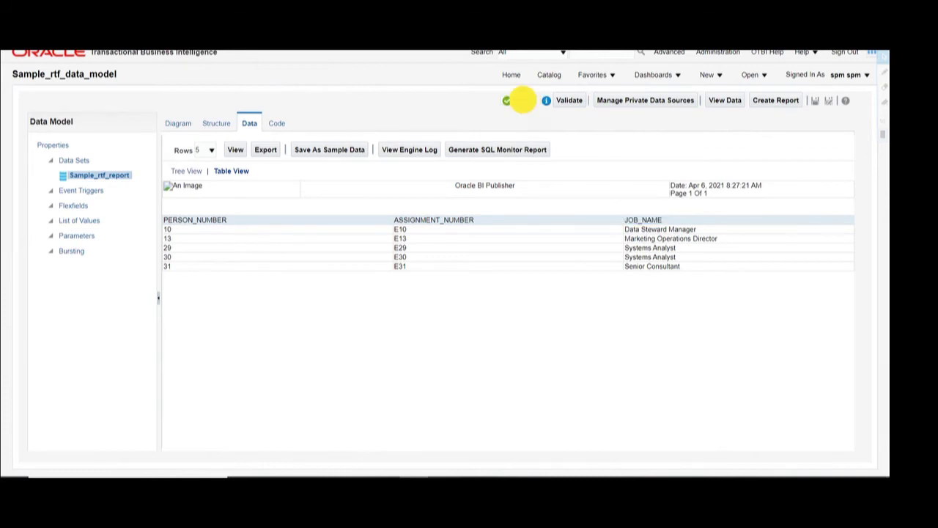
left_click(587, 121)
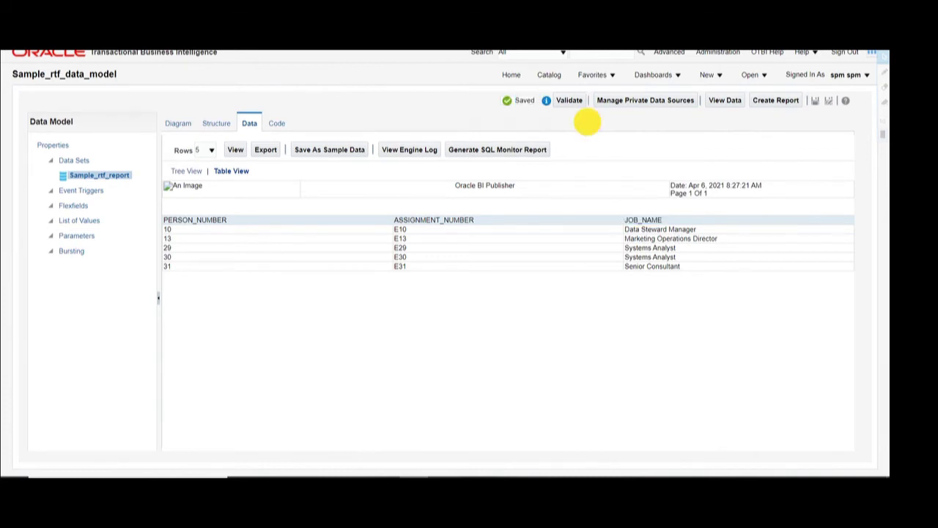
Step: Export the data model's sample data as XML and open the downloaded file to examine its contents
left_click(264, 150)
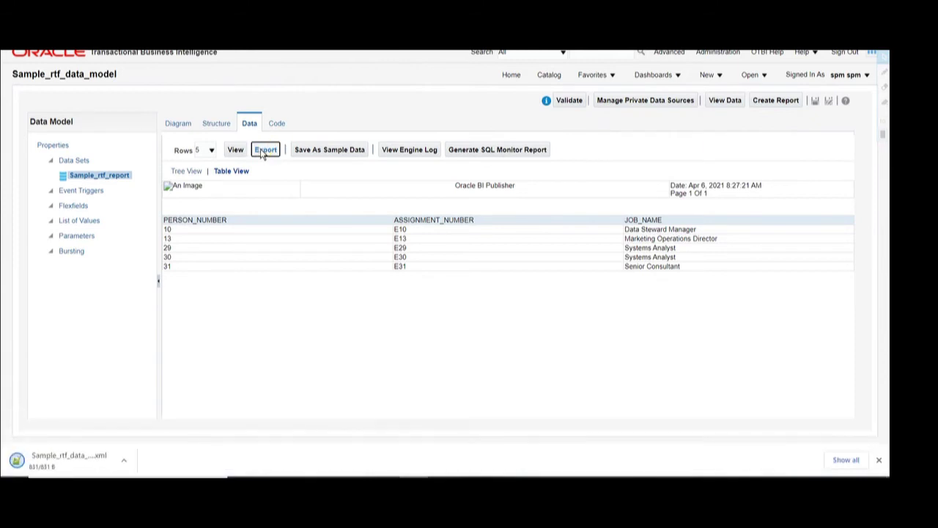
left_click(56, 460)
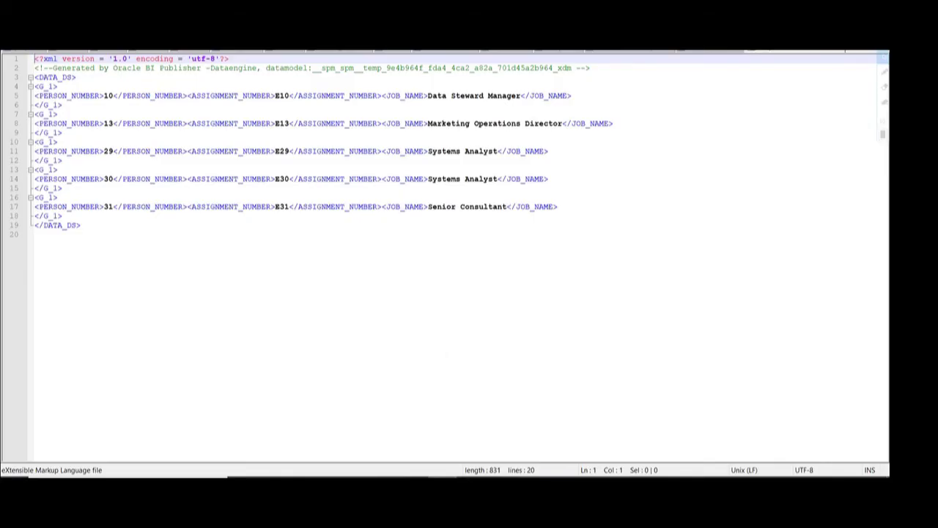
left_click_drag(34, 59, 264, 242)
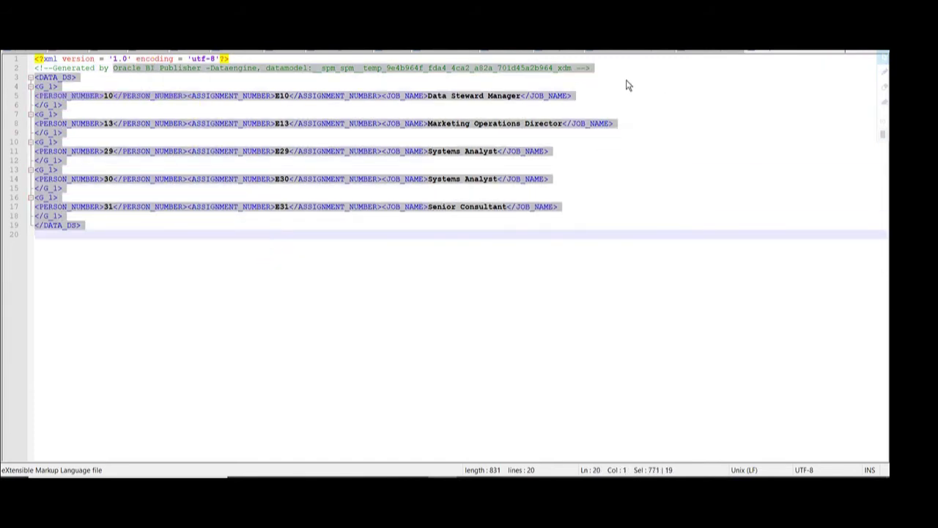
Step: Delete the "Generated by Oracle BI Publisher" comment line below the XML declaration
left_click(608, 67)
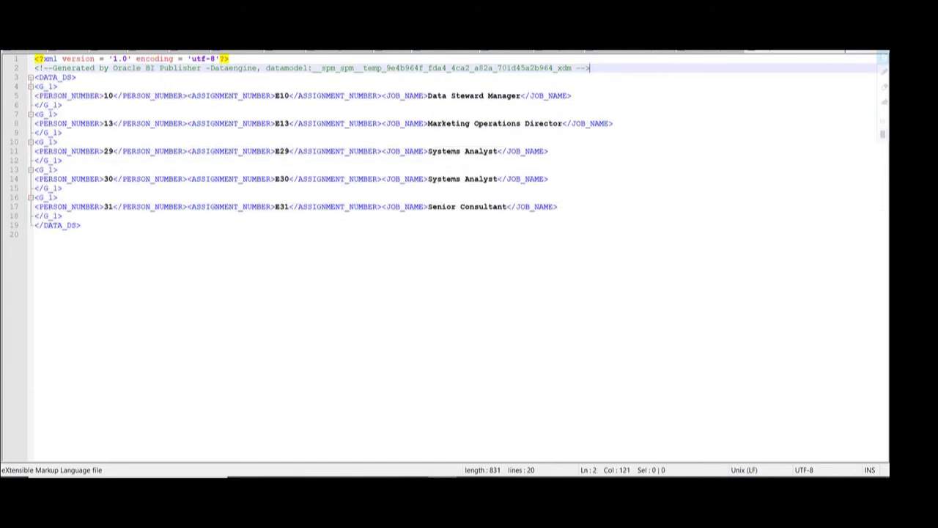
key("shift+Home")
key("BackSpace")
key("BackSpace")
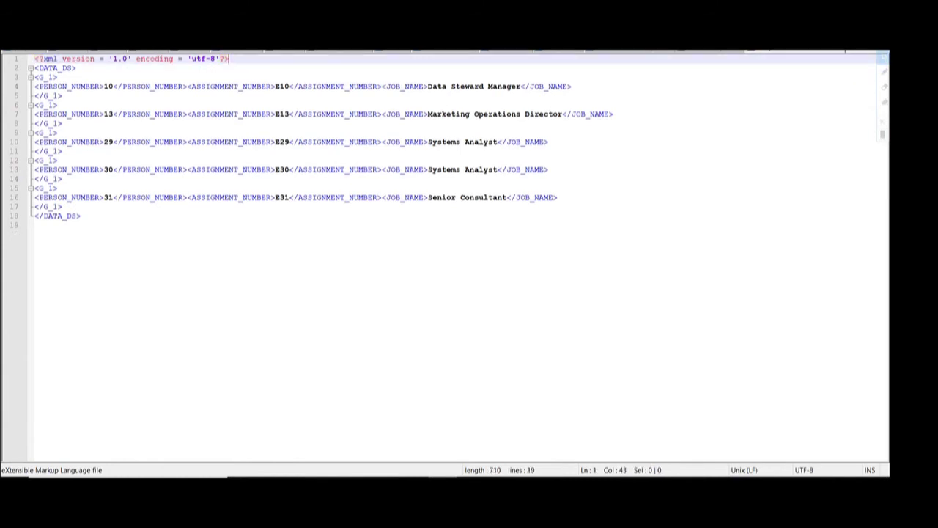
Step: Save the edited XML as sample_rtf_xml.xml in the Report\rtf folder, replacing the existing file
key("ctrl+alt+s")
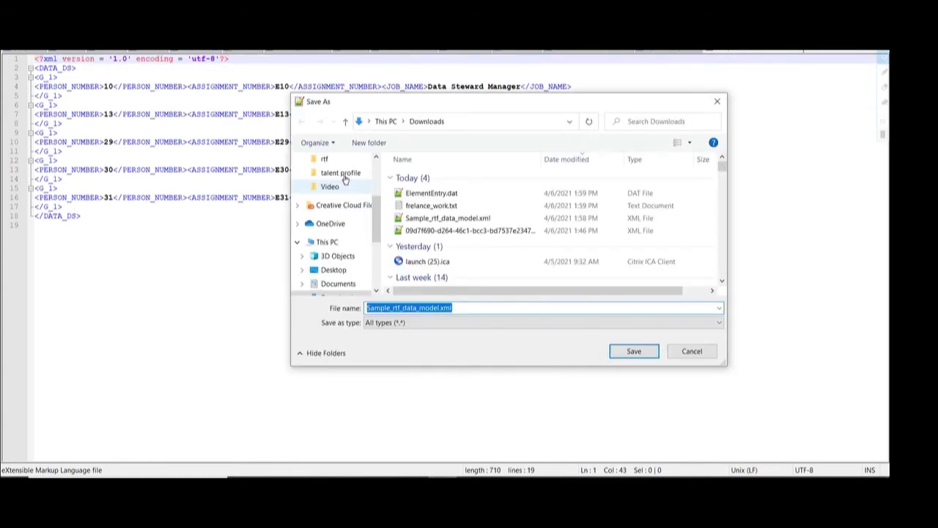
left_click(329, 158)
left_click(415, 183)
double_click(414, 183)
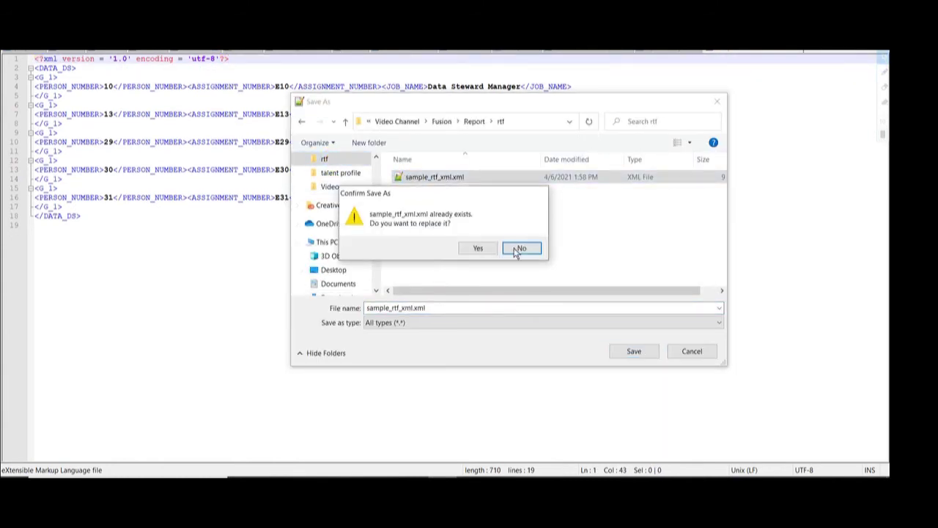
left_click(477, 247)
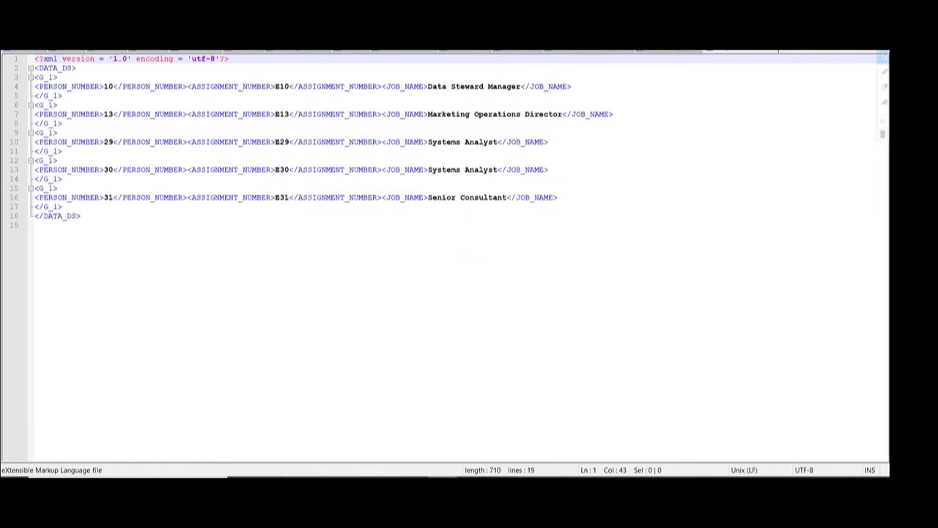
Step: Close the XML file, reopen sample_rtf_xml.xml from the rtf folder and check its data elements
left_click(773, 52)
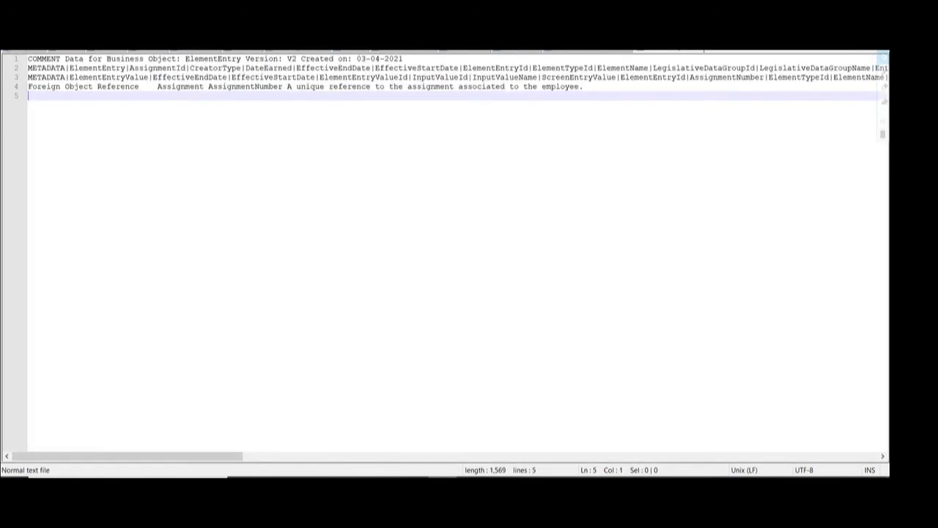
double_click(143, 129)
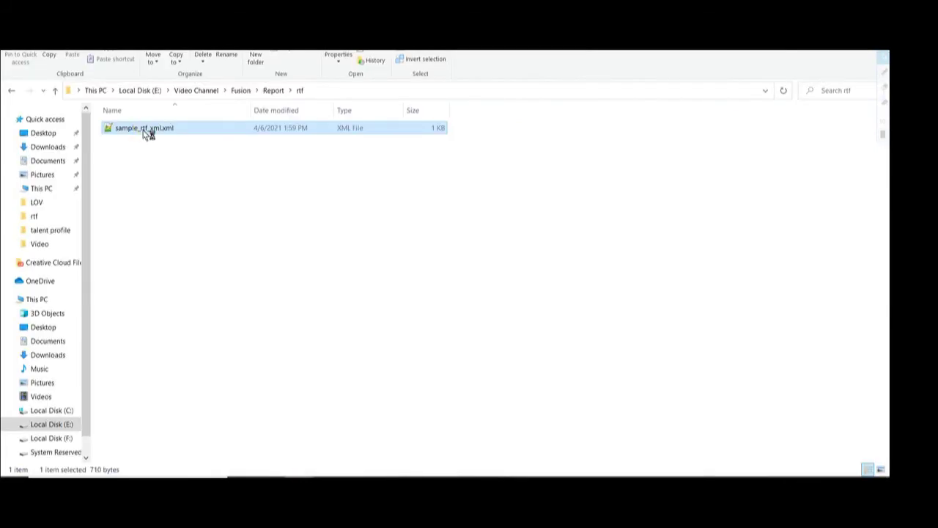
left_click_drag(62, 68, 157, 226)
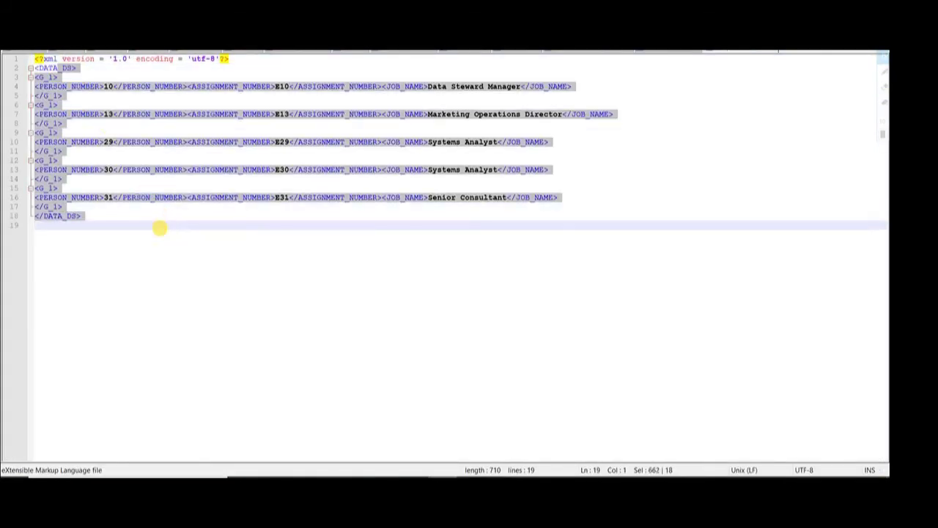
left_click(274, 291)
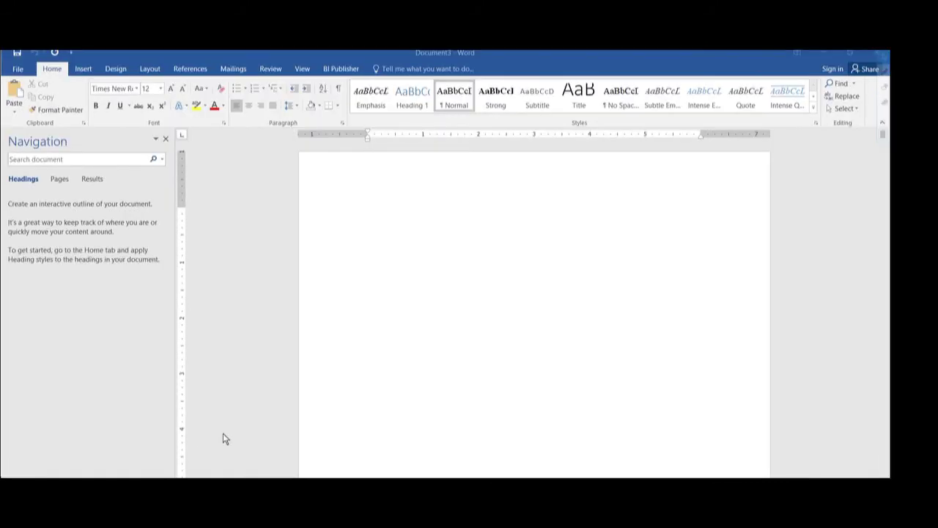
Step: In Word, load sample_rtf_xml.xml from the rtf folder as BI Publisher sample data and insert all fields as a table
left_click(345, 69)
left_click(172, 107)
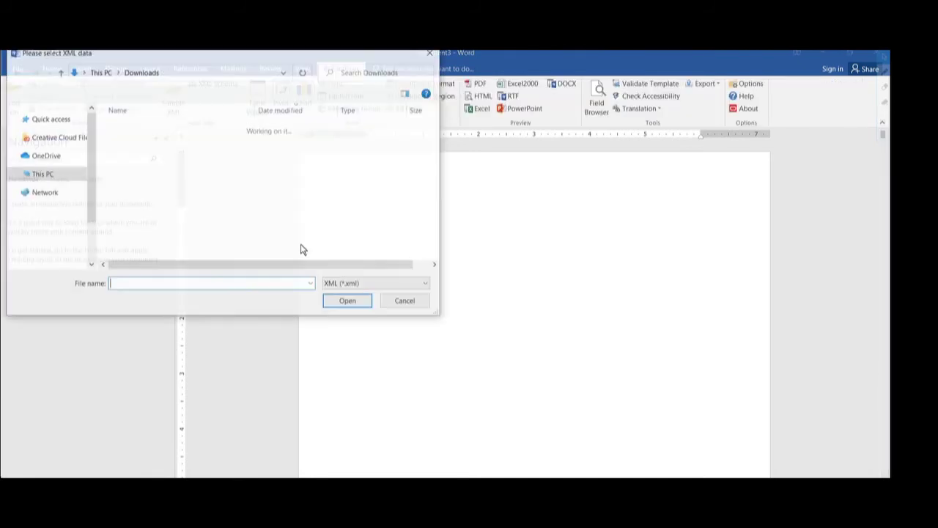
scroll(50, 188, "up", 5)
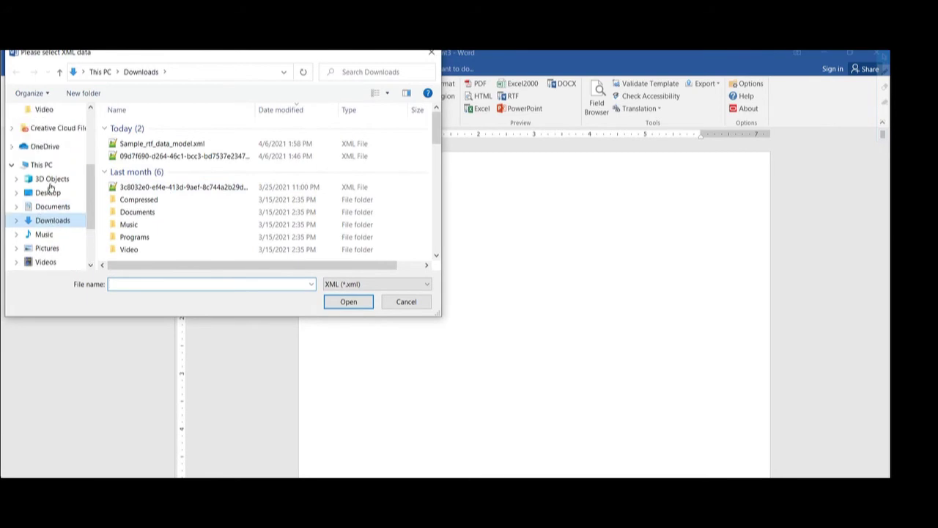
scroll(50, 187, "up", 1)
left_click(51, 181)
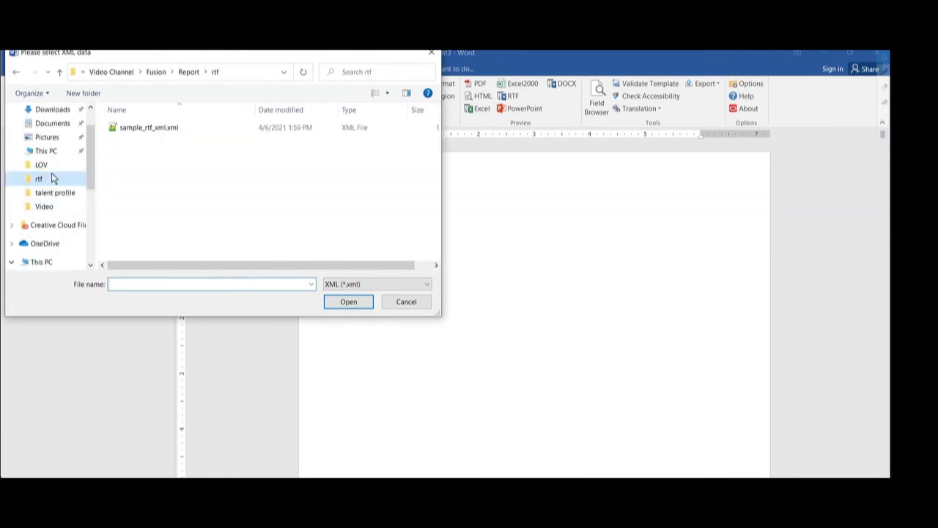
double_click(132, 130)
left_click(453, 323)
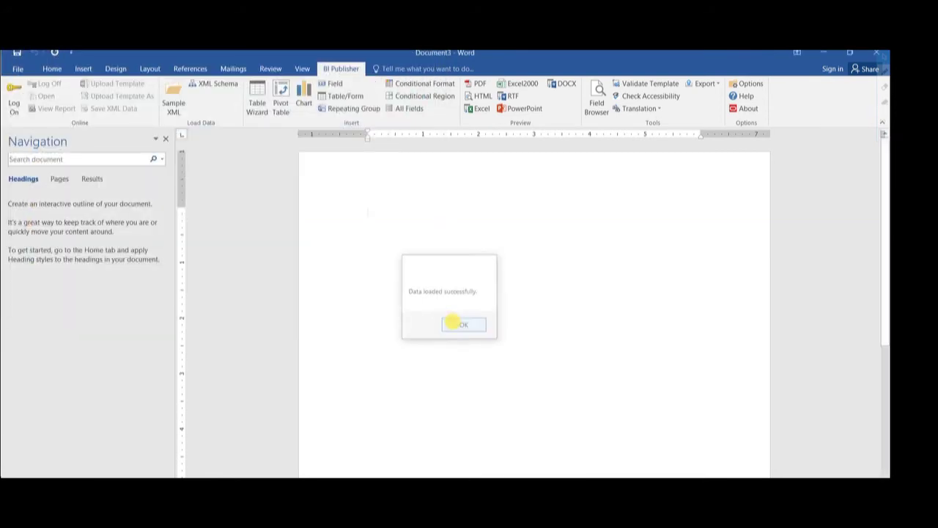
left_click(406, 109)
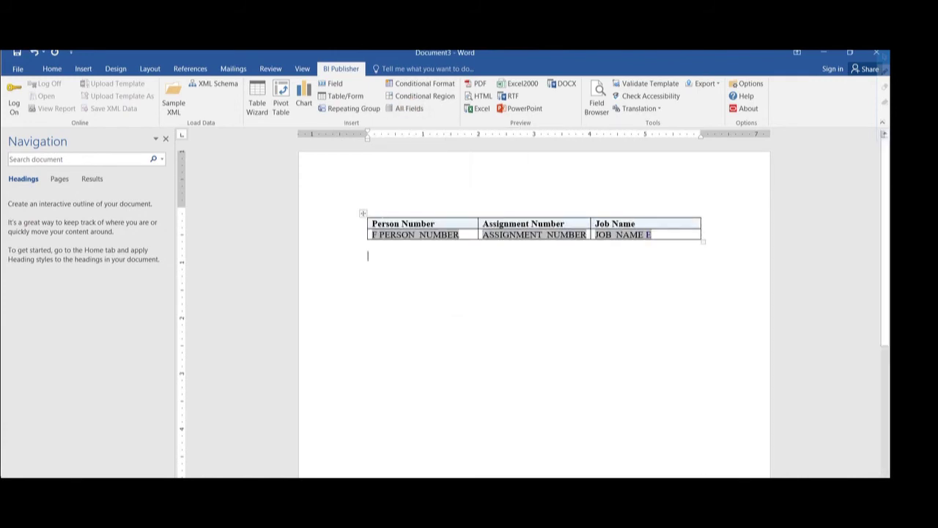
Step: Add the title "Sample RTF Report" above the field table
key("Return")
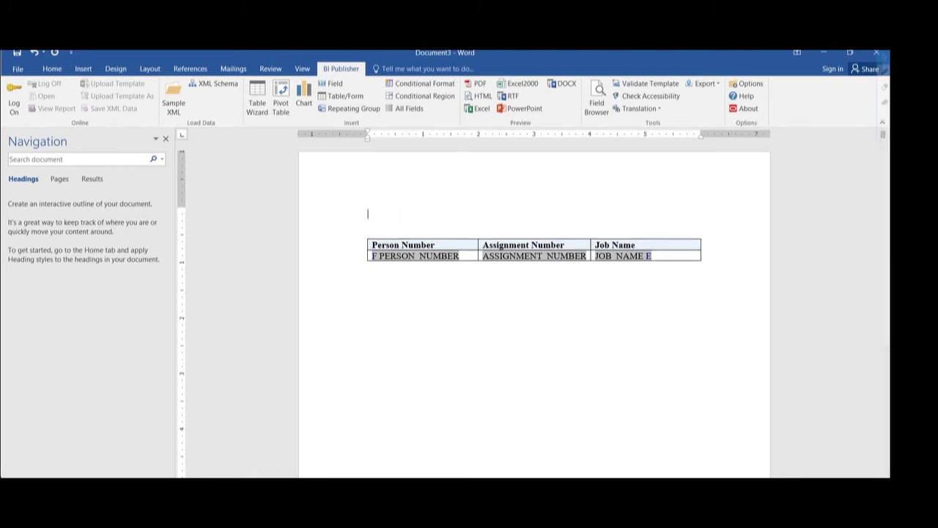
type("Sample rtf Report")
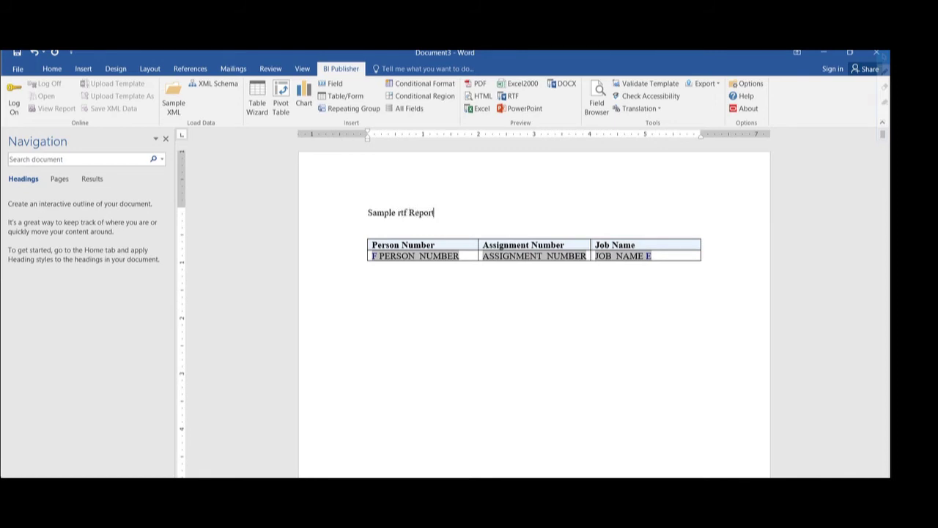
left_click(397, 215)
double_click(403, 212)
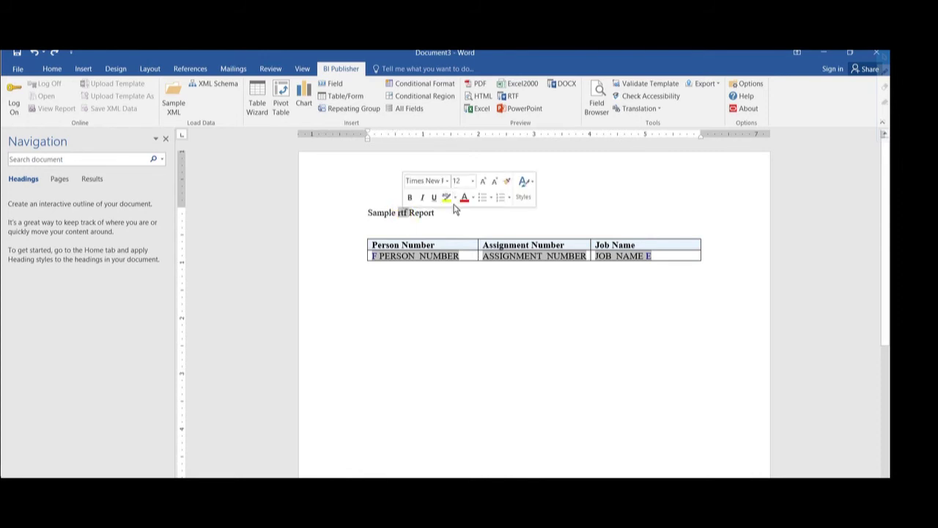
type("RTF")
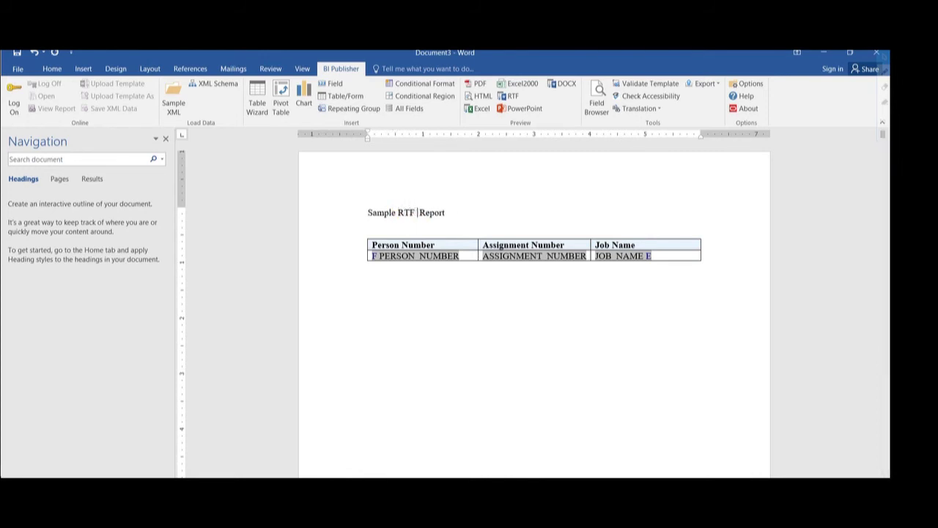
Step: Apply the Heading 1 style to the report title and center it
left_click(363, 213)
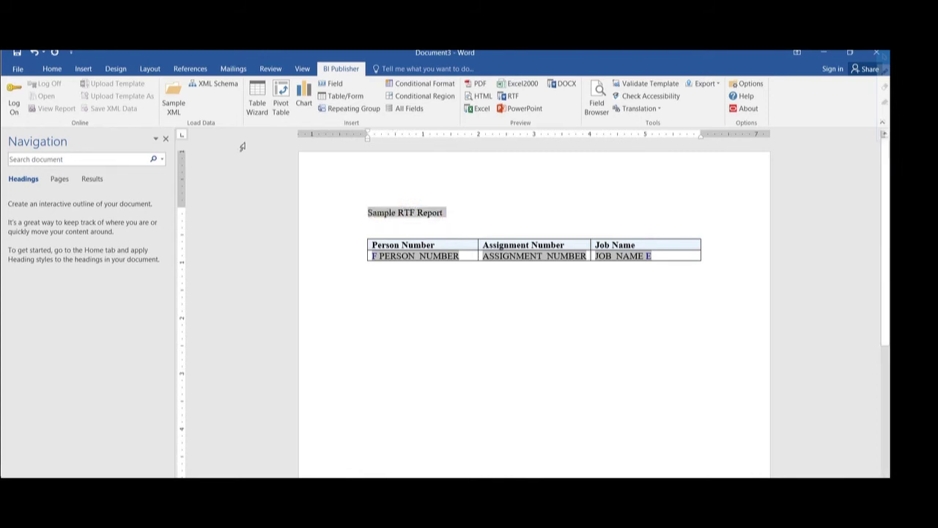
left_click(52, 68)
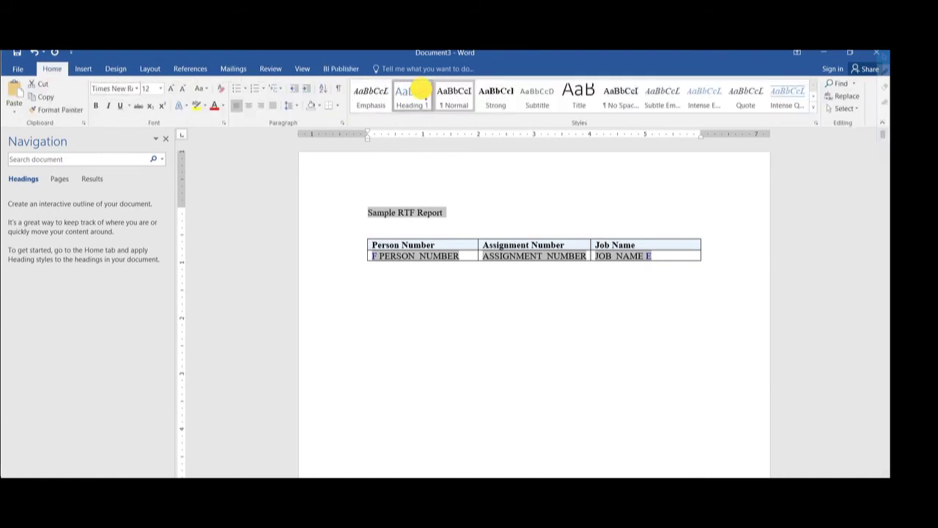
left_click(413, 91)
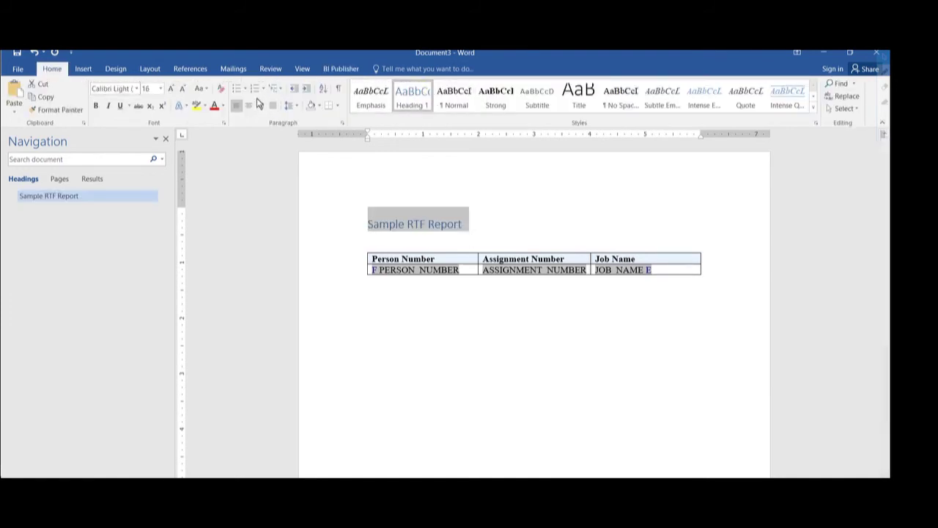
left_click(248, 105)
left_click(546, 247)
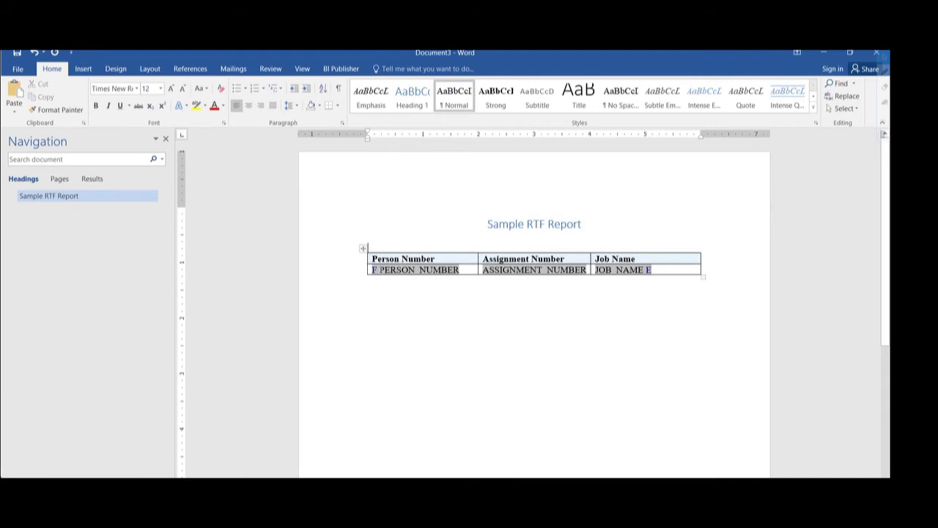
Step: Examine the table's column headings, the data fields beneath them and the report title
double_click(394, 260)
left_click(537, 258)
double_click(546, 259)
left_click(621, 262)
double_click(623, 259)
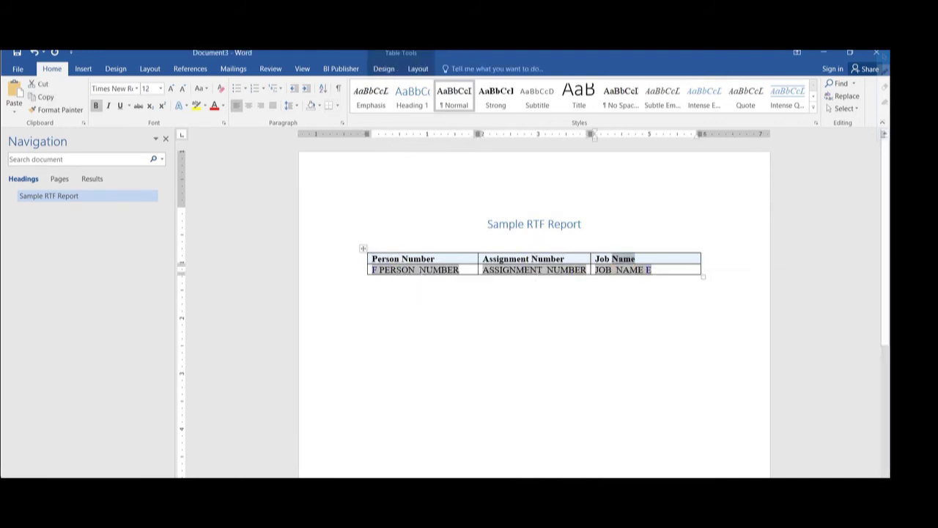
double_click(422, 269)
left_click(535, 268)
double_click(626, 270)
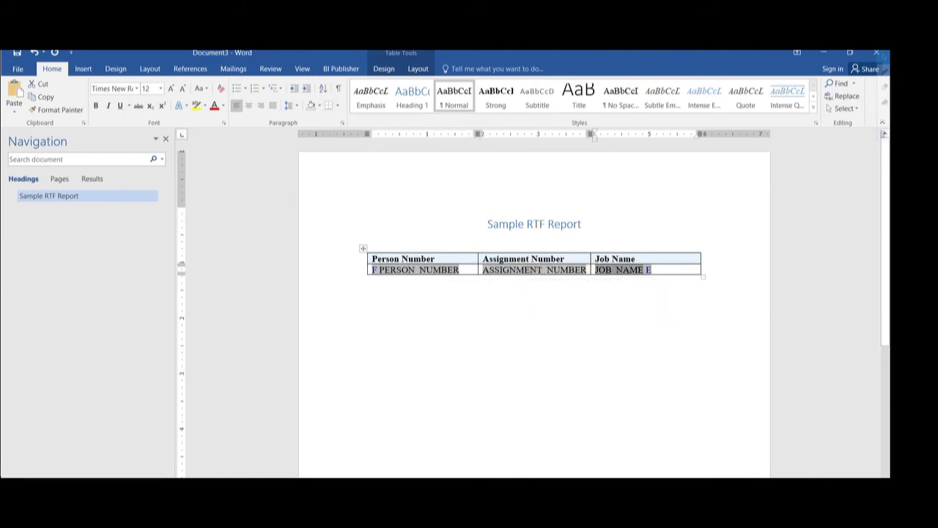
left_click(487, 224)
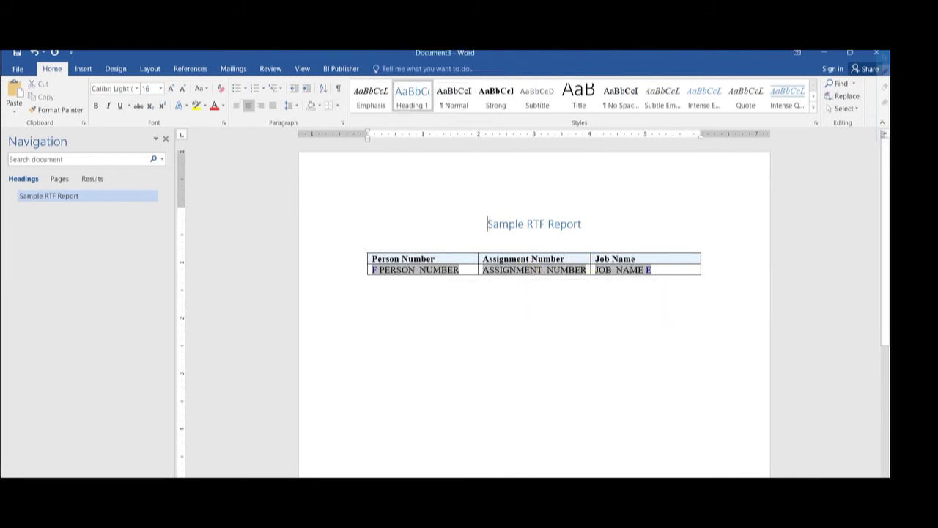
Step: Save the Word template in the rtf folder as Sample_rtf_template in Rich Text Format (*.rtf)
key("ctrl+s")
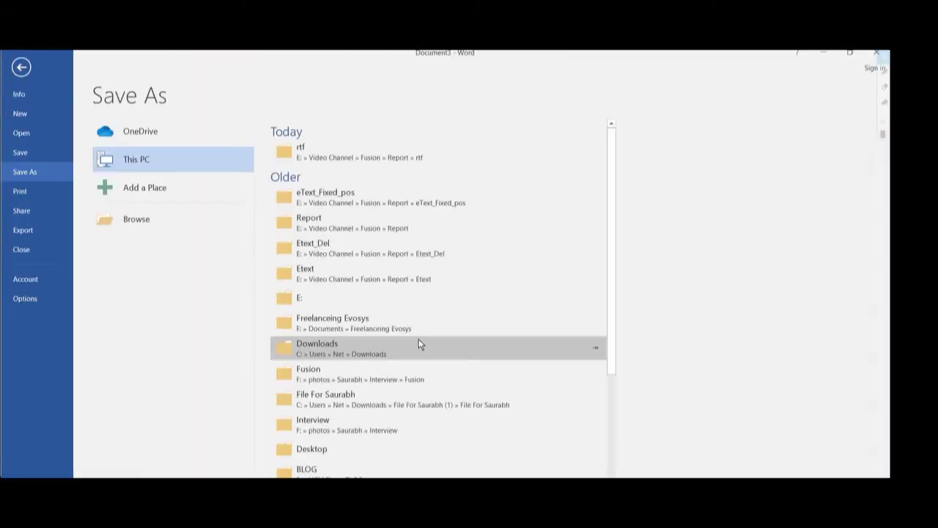
left_click(336, 152)
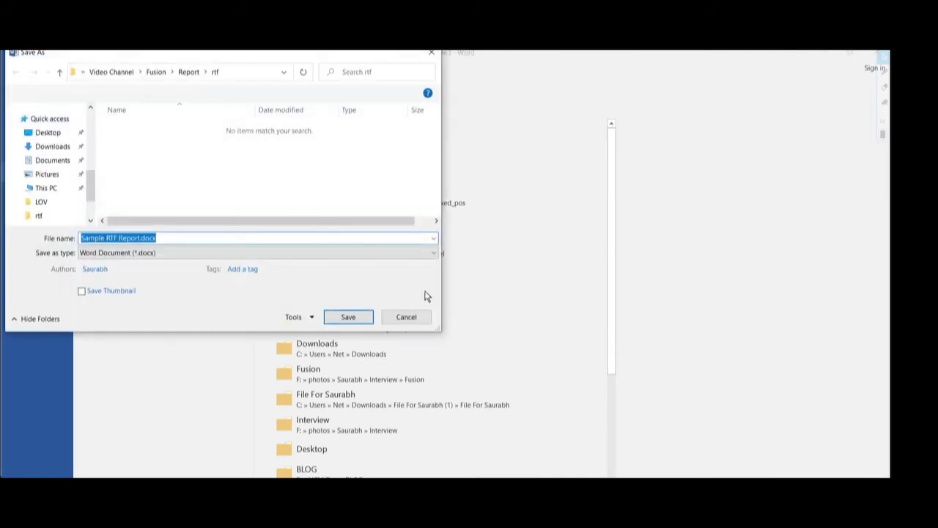
left_click(147, 252)
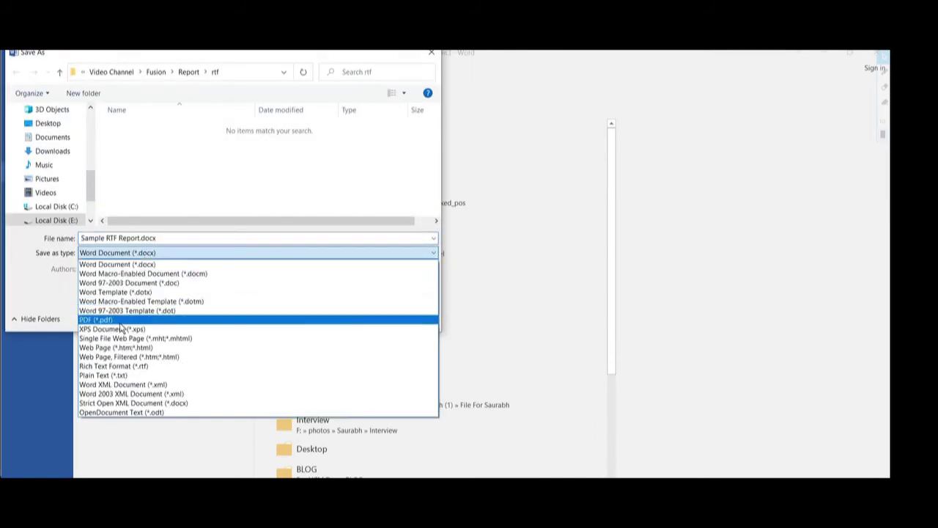
left_click(113, 366)
left_click(138, 237)
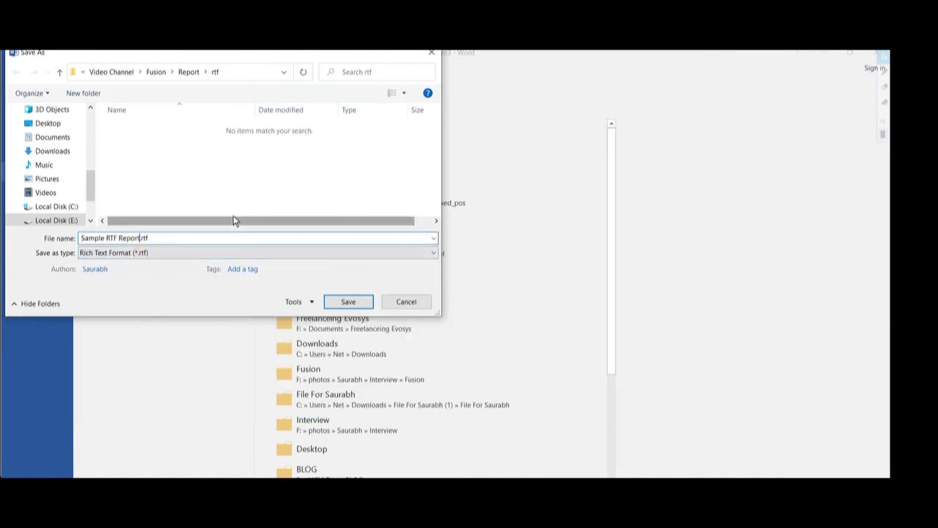
key("BackSpace")
key("BackSpace")
key("BackSpace")
key("BackSpace")
key("BackSpace")
key("BackSpace")
key("BackSpace")
key("BackSpace")
key("BackSpace")
key("BackSpace")
key("BackSpace")
key("BackSpace")
key("BackSpace")
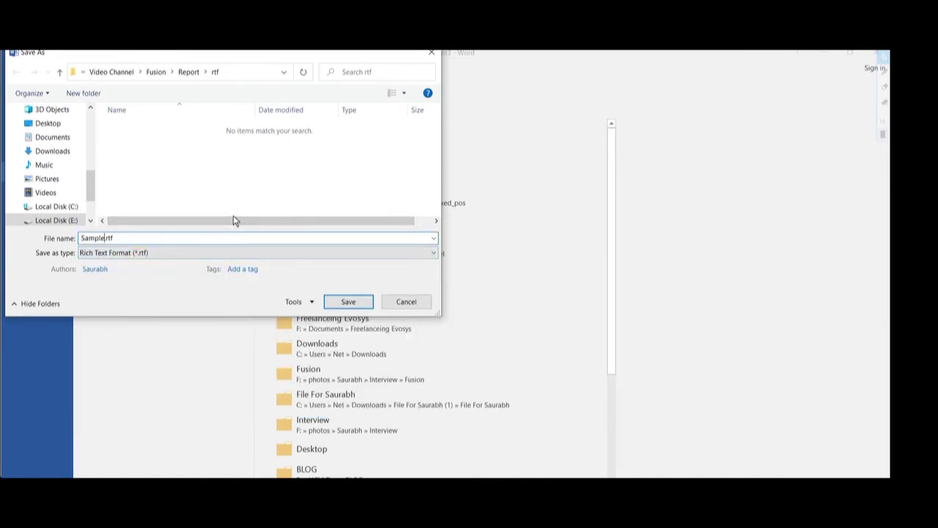
type("e_rtf_template")
key("Return")
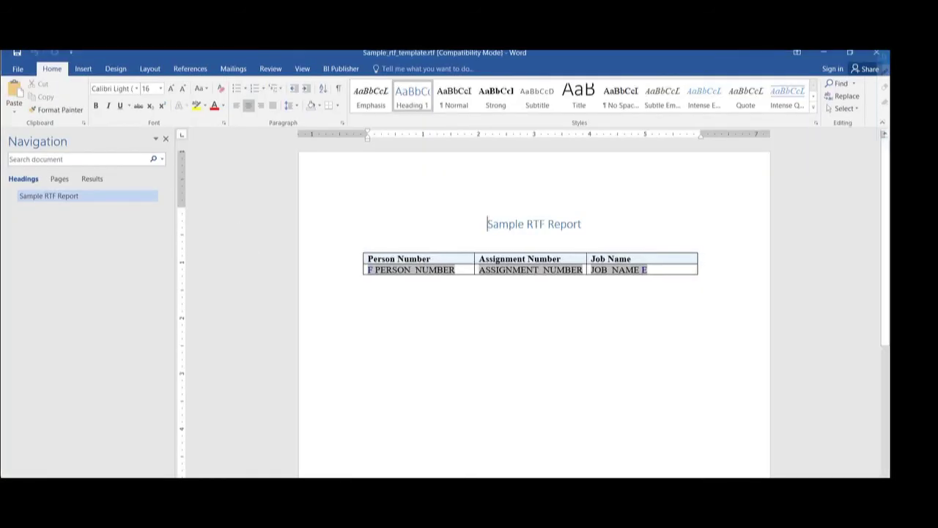
left_click(368, 291)
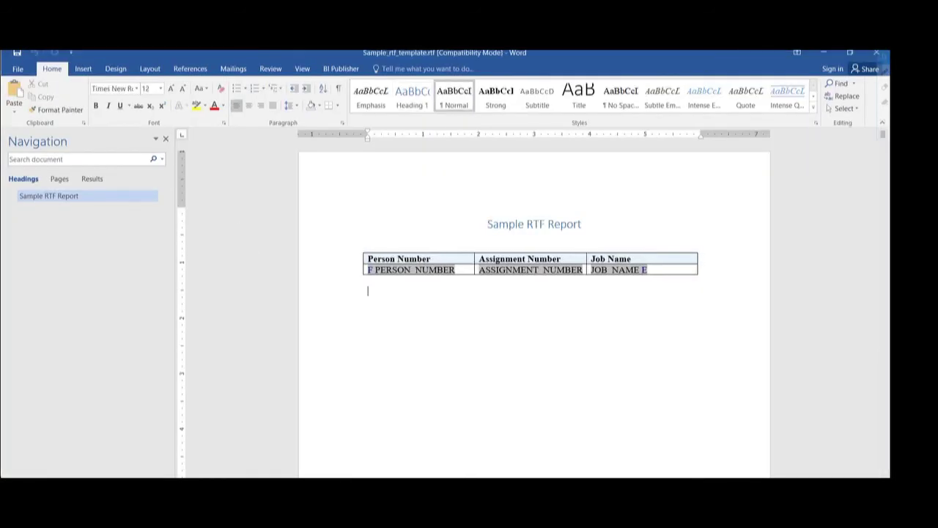
Step: Switch to Oracle BI Publisher, save the data model, and create a new blank report without the guided Create Report wizard
key("alt+Tab")
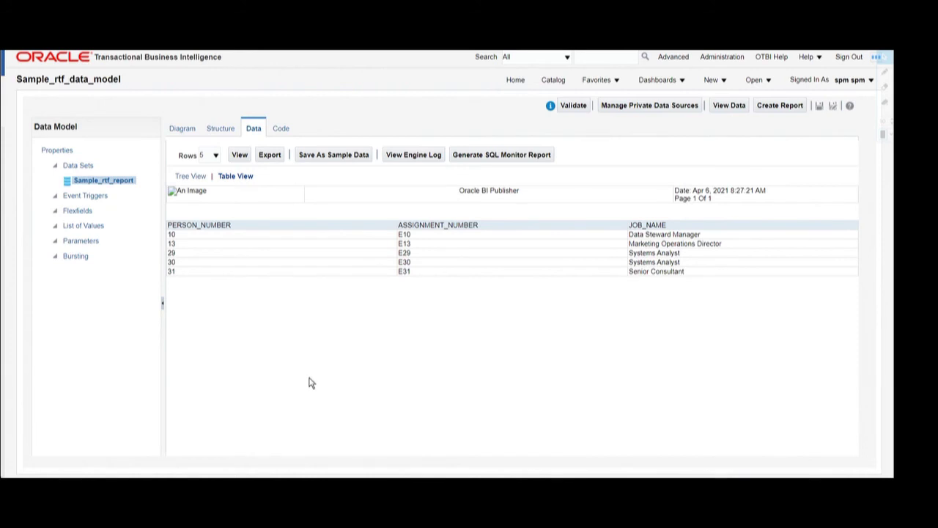
left_click(820, 107)
left_click(711, 81)
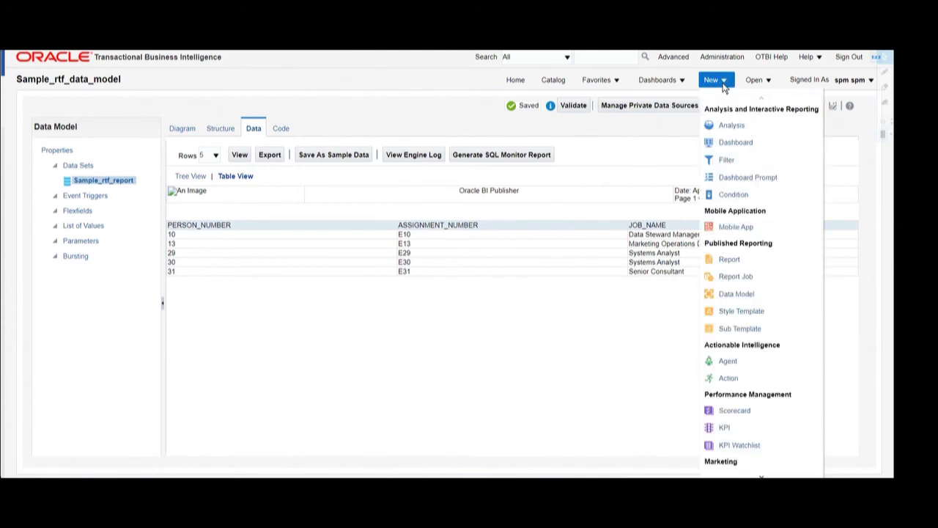
left_click(729, 260)
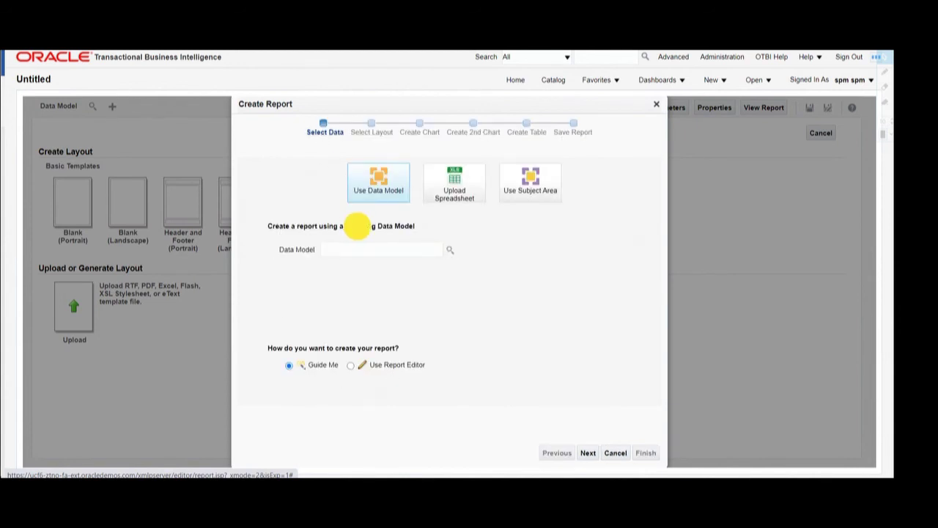
left_click_drag(350, 225, 427, 224)
left_click_drag(334, 348, 407, 354)
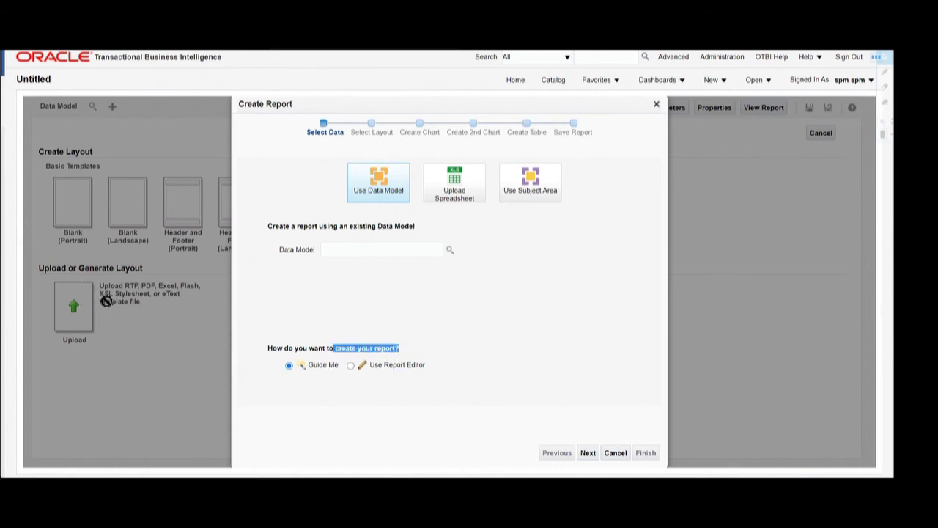
left_click(615, 452)
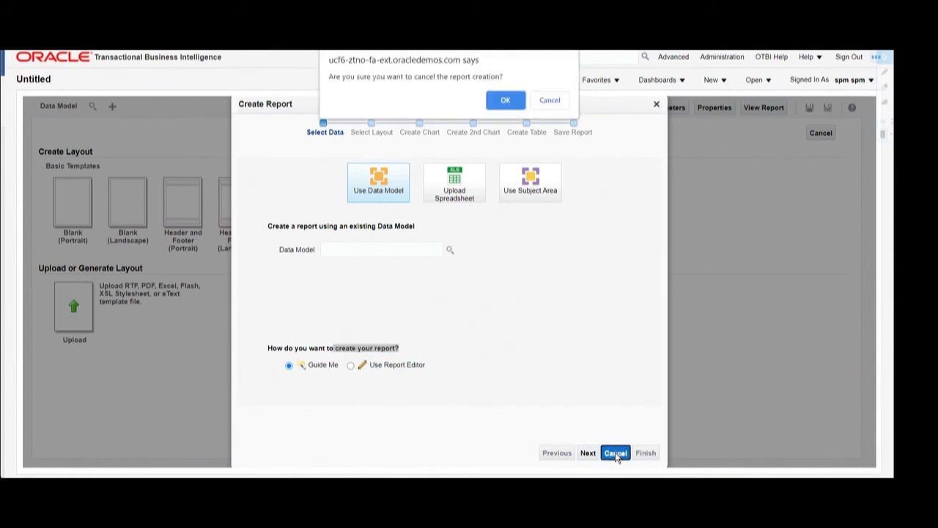
left_click(502, 100)
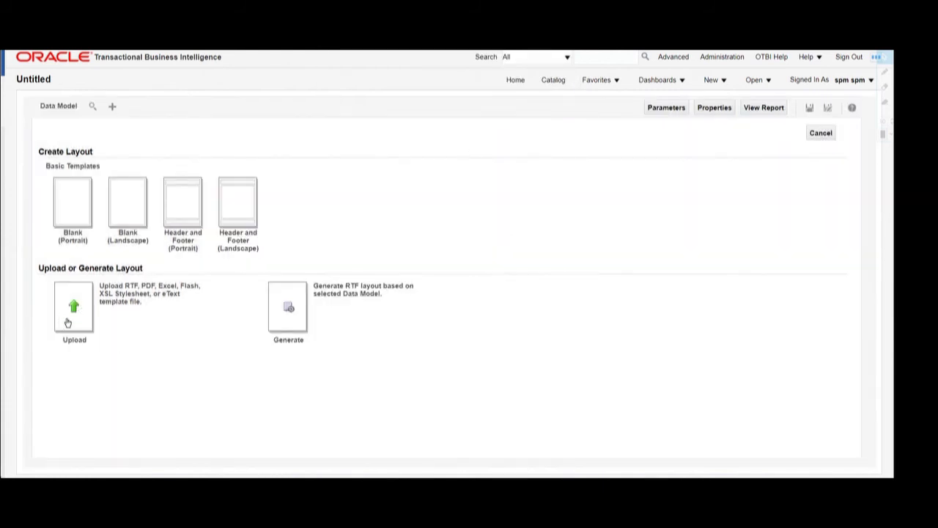
Step: Select Sample_rtf_data_model from My Folders as the new report's data model
left_click(92, 108)
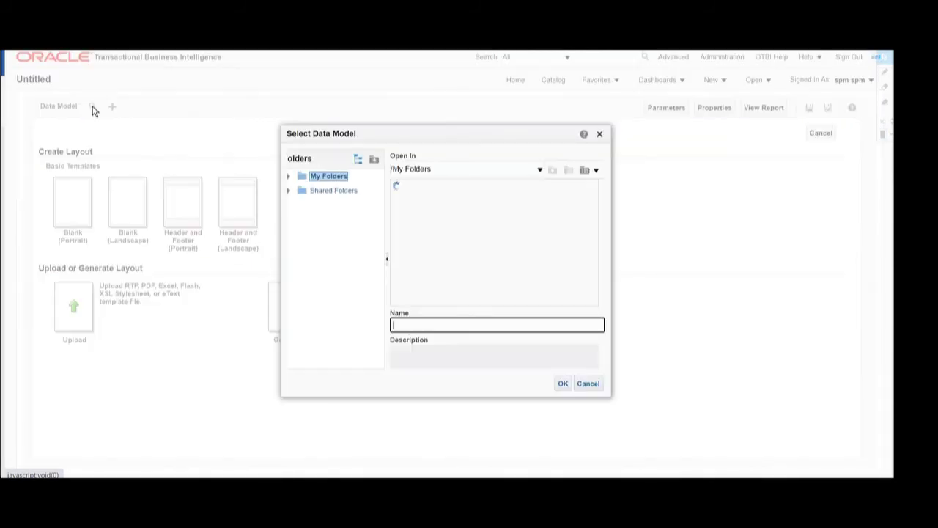
left_click(320, 176)
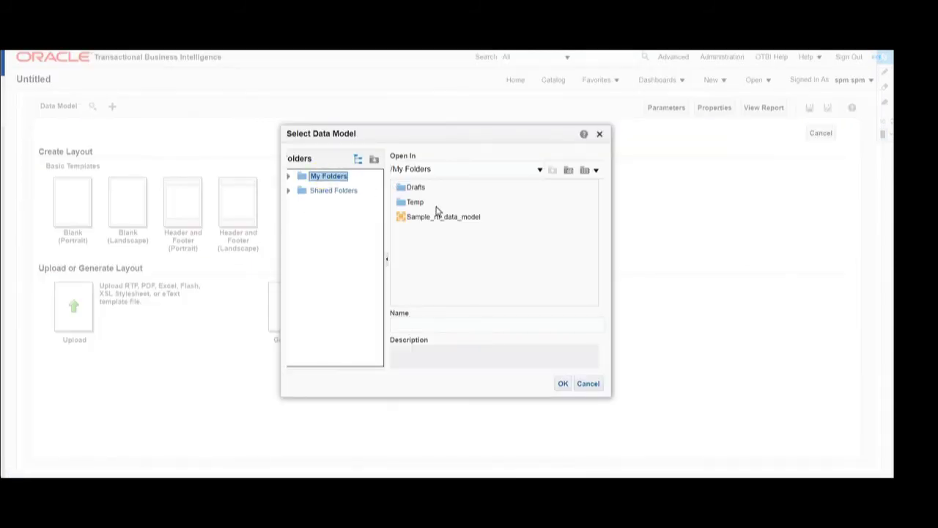
left_click(412, 216)
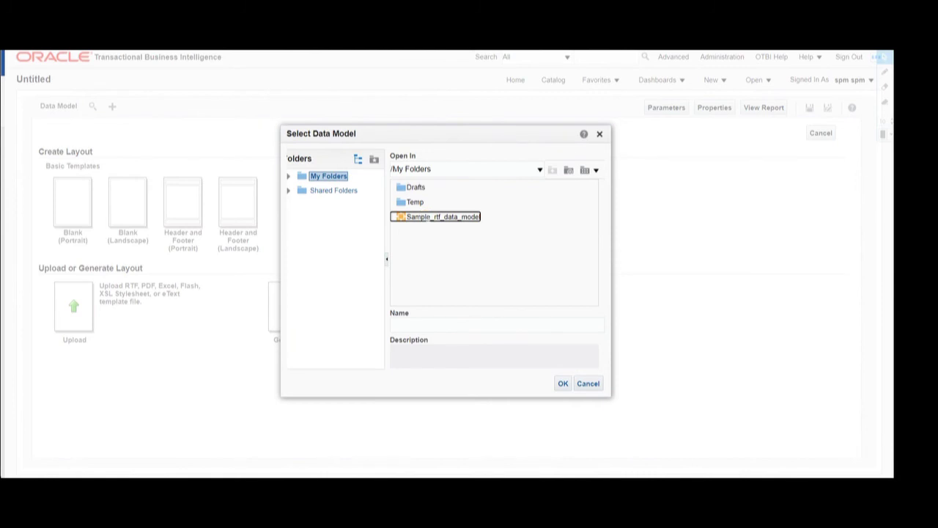
left_click(562, 383)
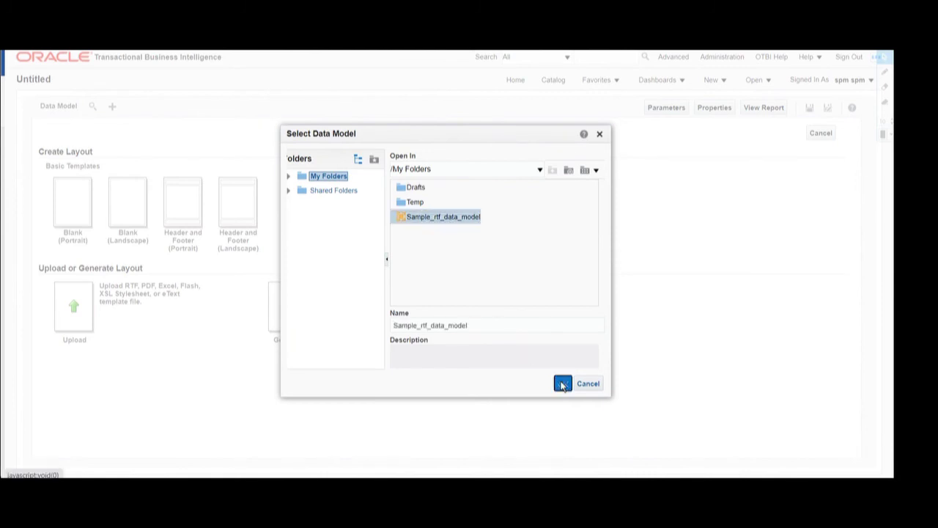
Step: Upload Sample_rtf_template.rtf as an RTF layout named report_layout, setting its template type and locale
left_click(81, 302)
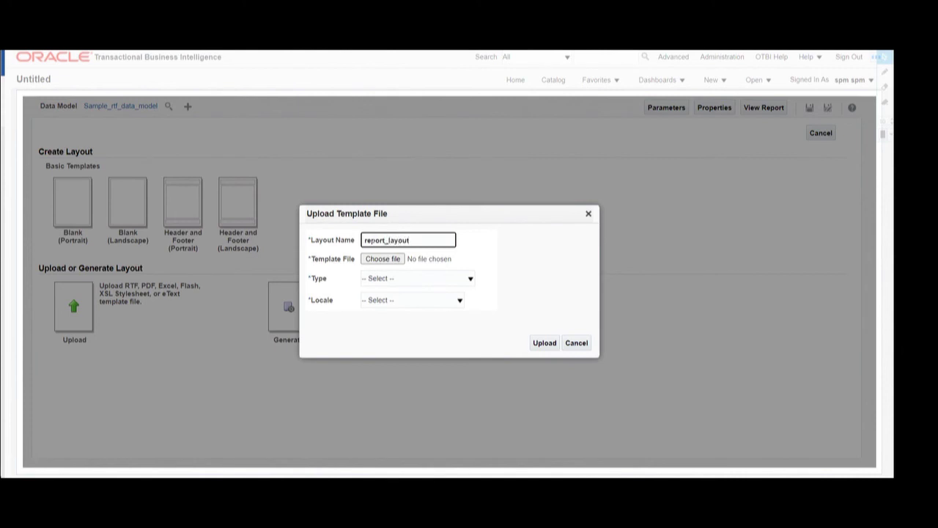
left_click(376, 262)
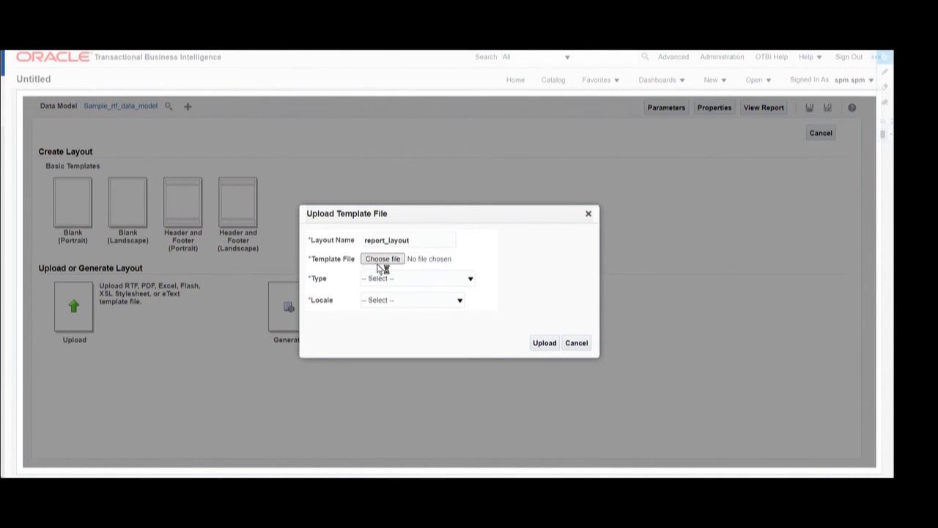
left_click(161, 101)
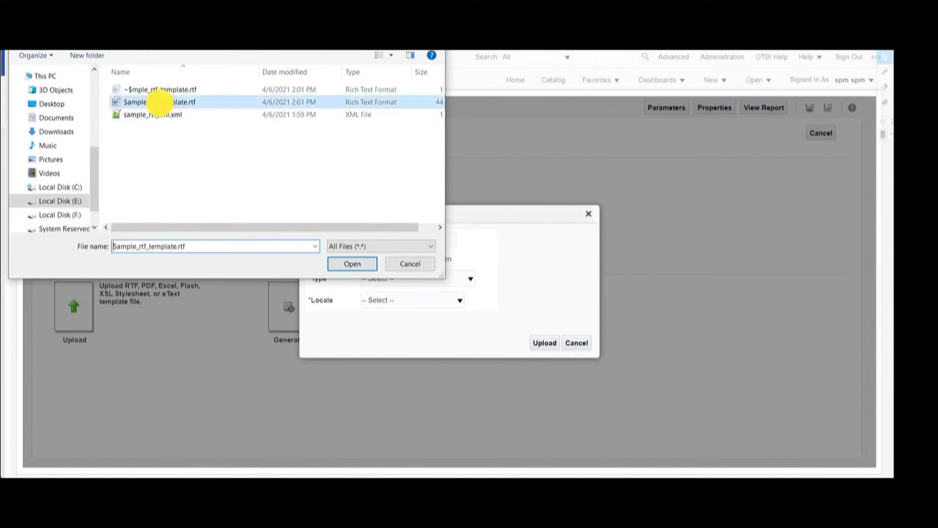
left_click(352, 263)
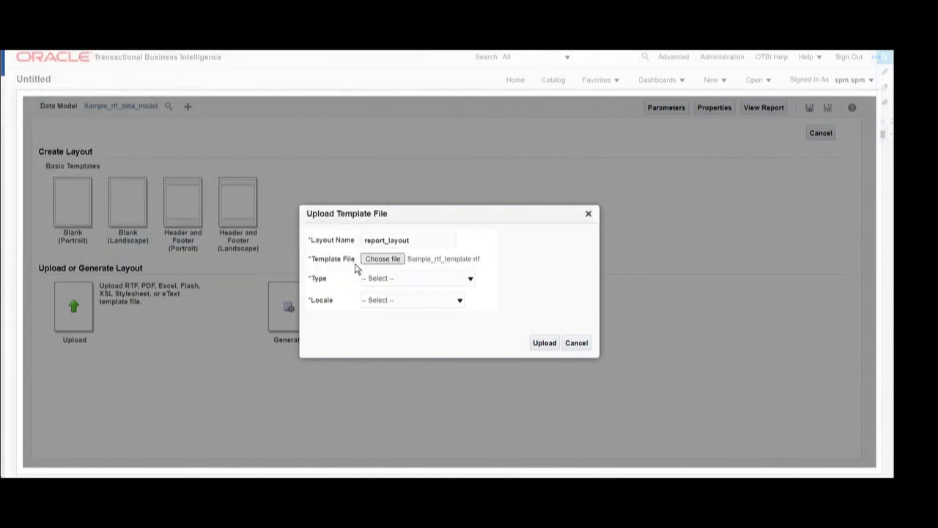
left_click(456, 279)
left_click(399, 300)
left_click(400, 300)
key("e")
key("Return")
left_click(541, 343)
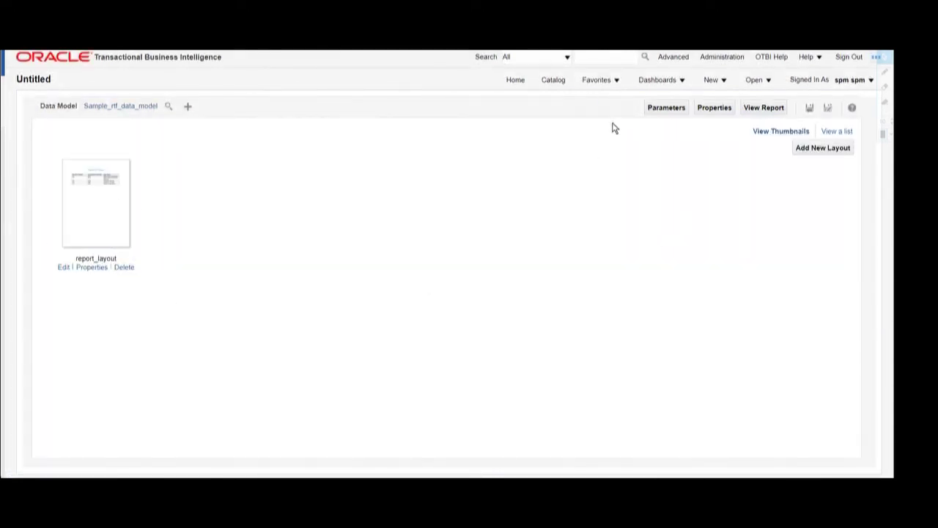
Step: Save the report in My Folders as sample_rtf_report
left_click(809, 109)
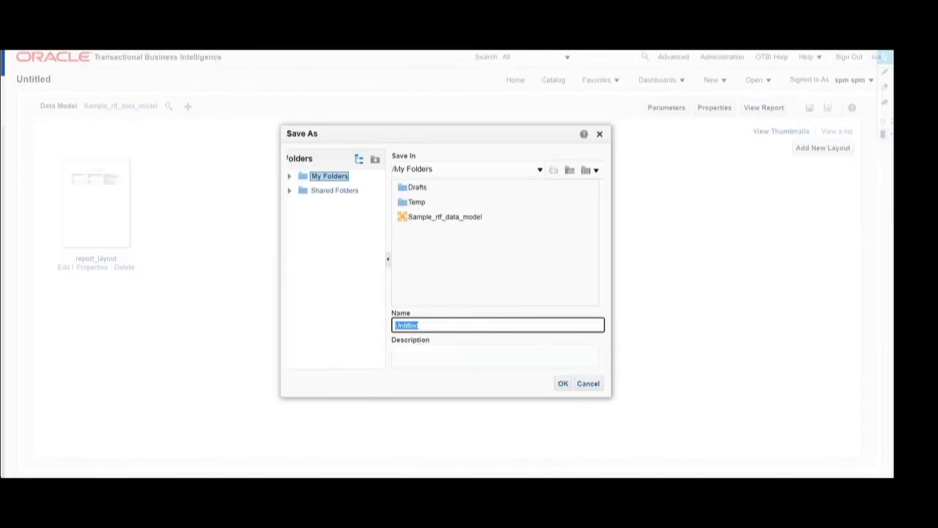
left_click(370, 326)
type("sample_repor")
left_click(563, 383)
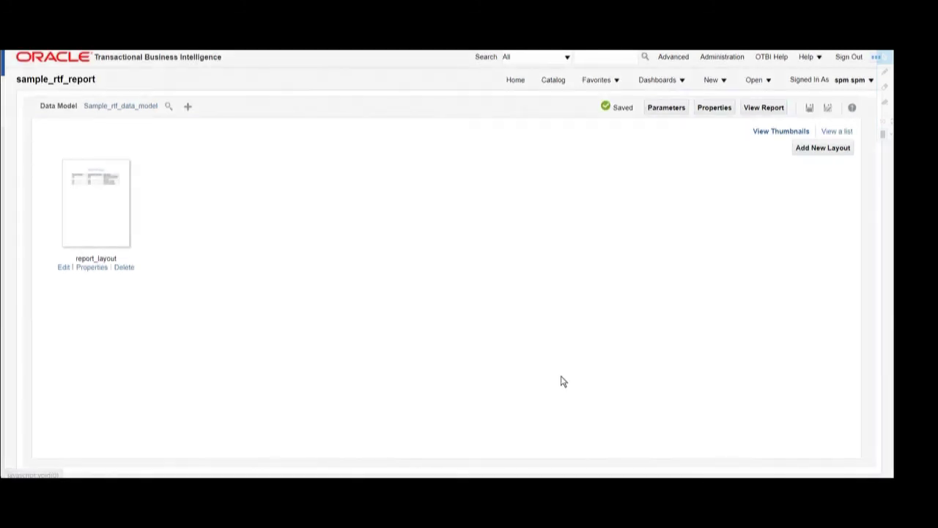
Step: View the finished report and render its output as PDF
left_click(763, 108)
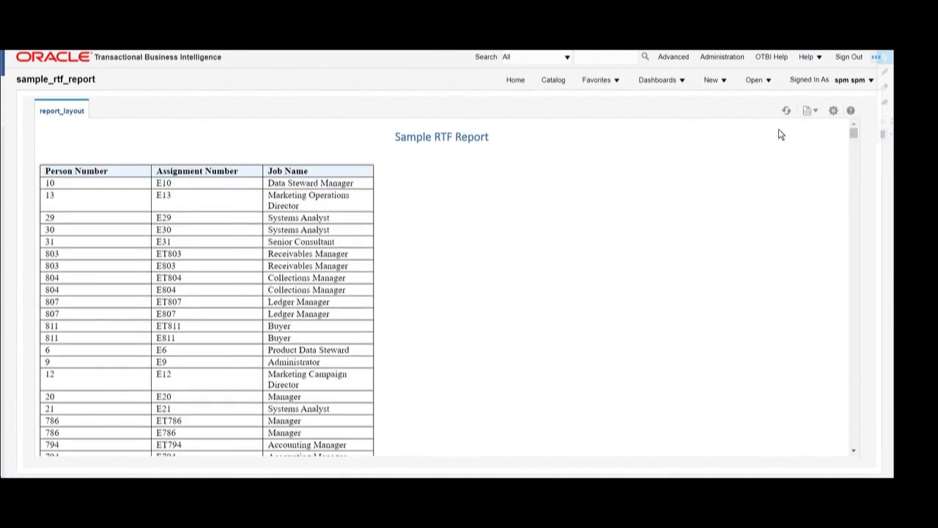
left_click(815, 111)
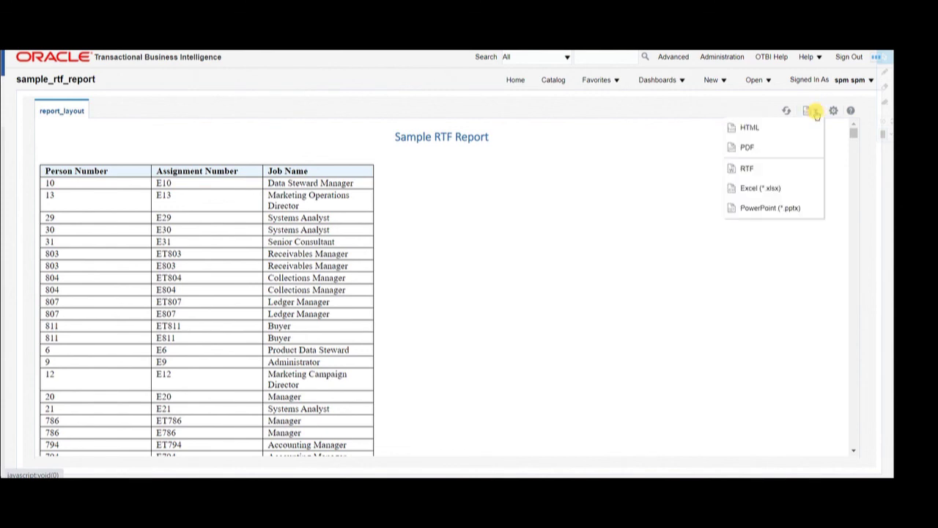
left_click(747, 147)
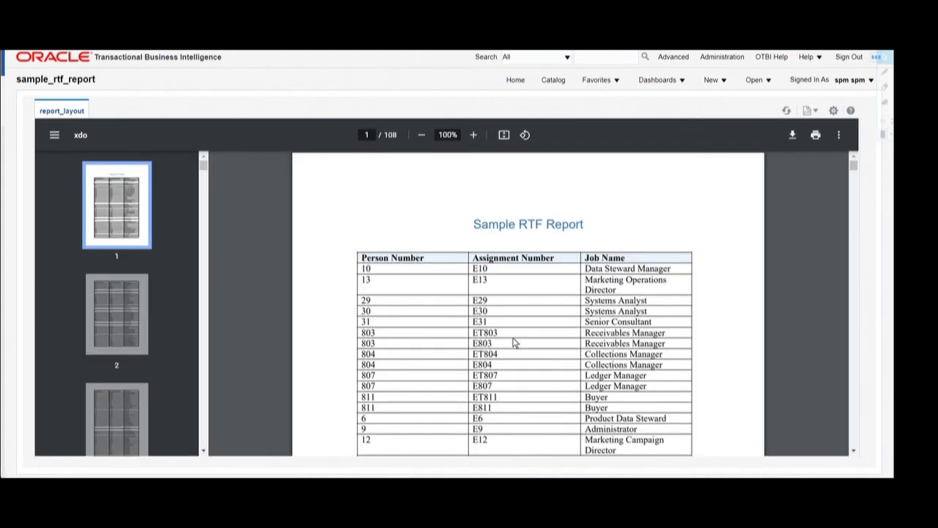
Step: Export the report to Excel (*.xlsx) and open the downloaded workbook
left_click(812, 111)
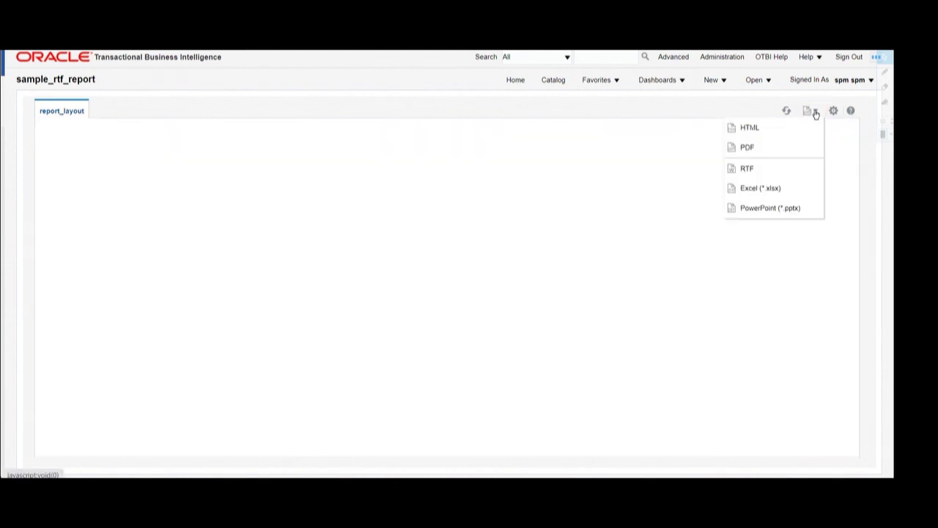
left_click(763, 189)
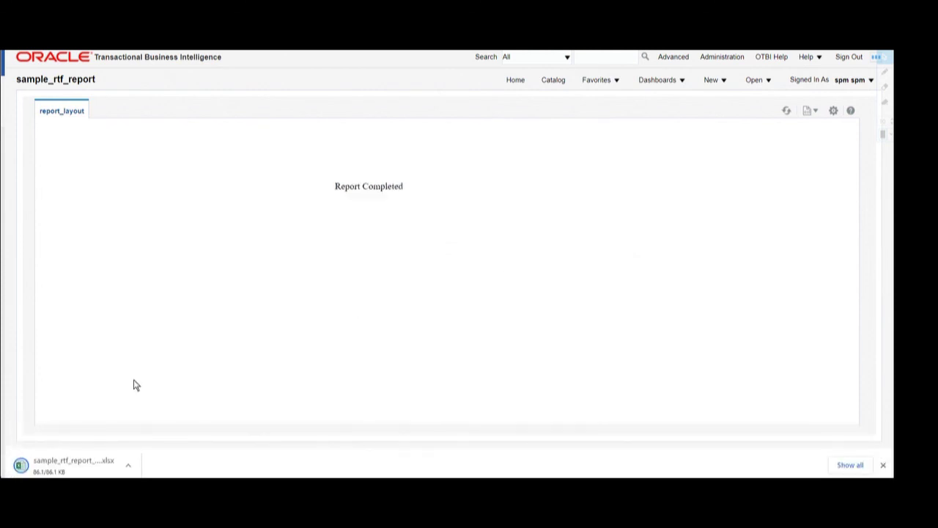
left_click(45, 469)
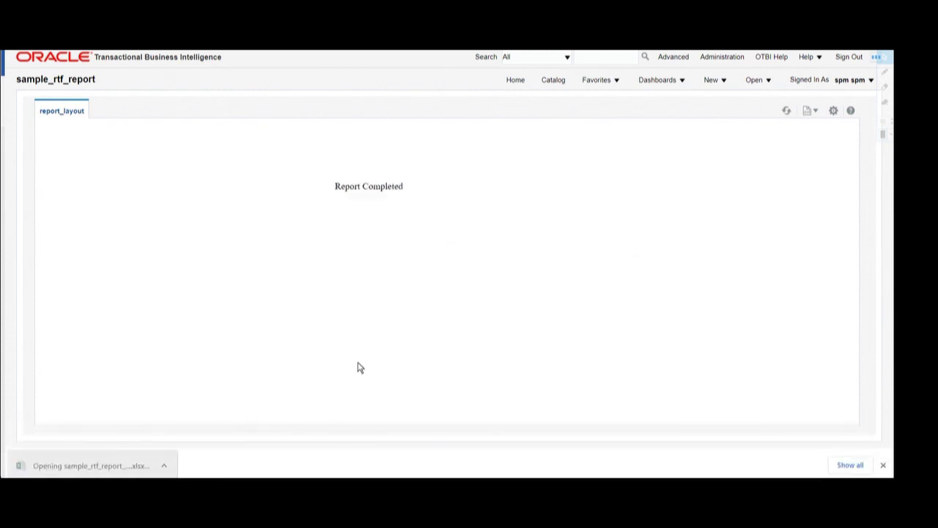